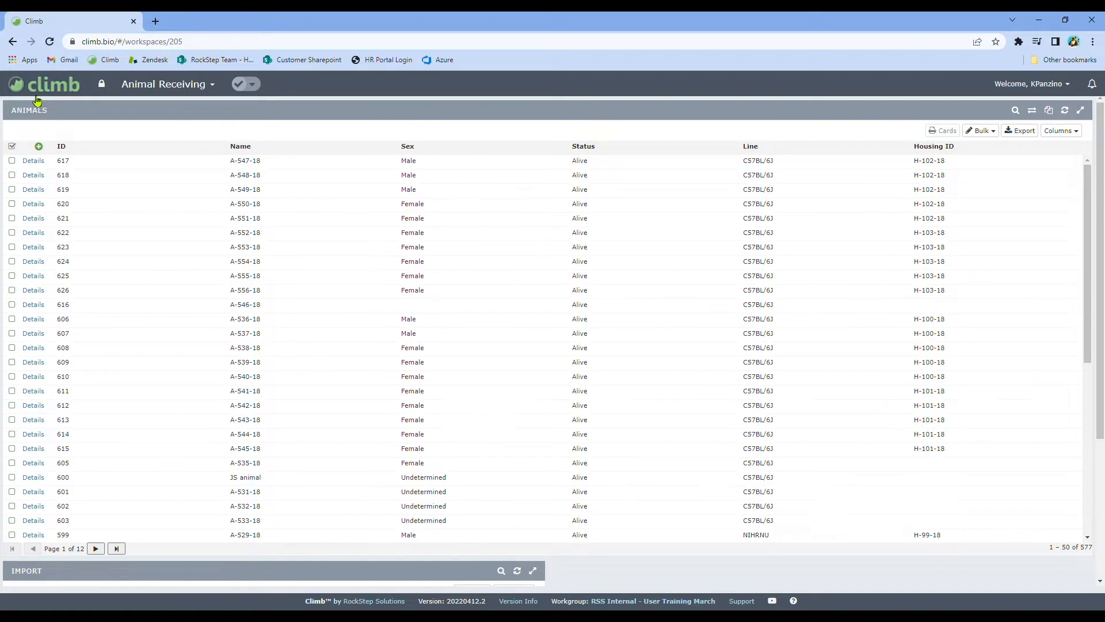
pyautogui.scroll(-5, 84, 466)
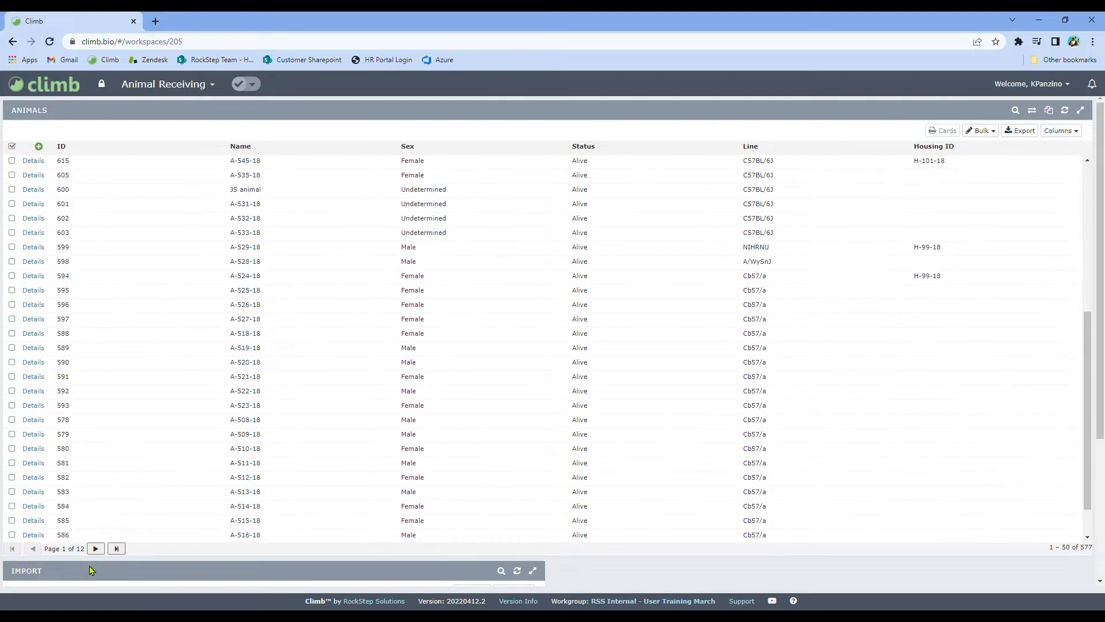
pyautogui.scroll(-3, 91, 562)
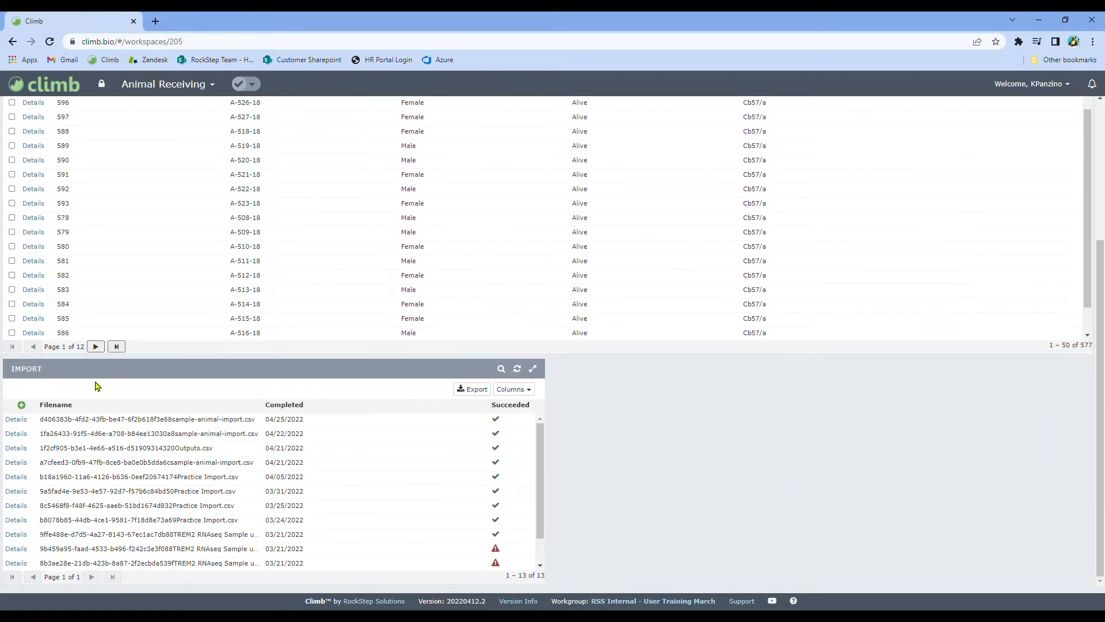
pyautogui.scroll(8, 316, 426)
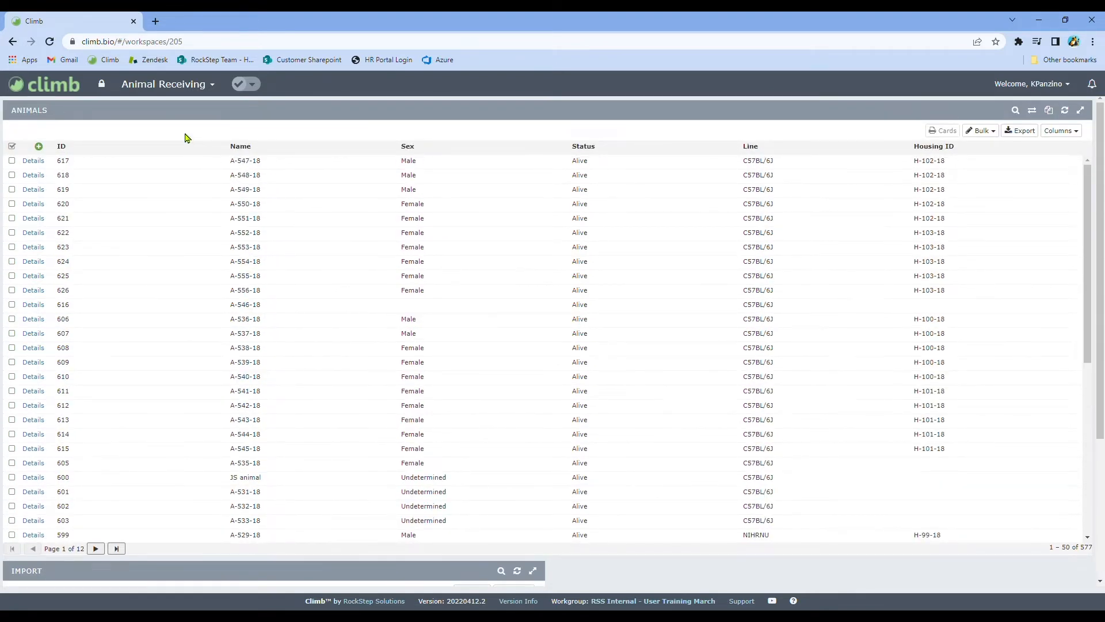
# - Start a new animal record and set its line to C57BL/6J
pyautogui.click(38, 146)
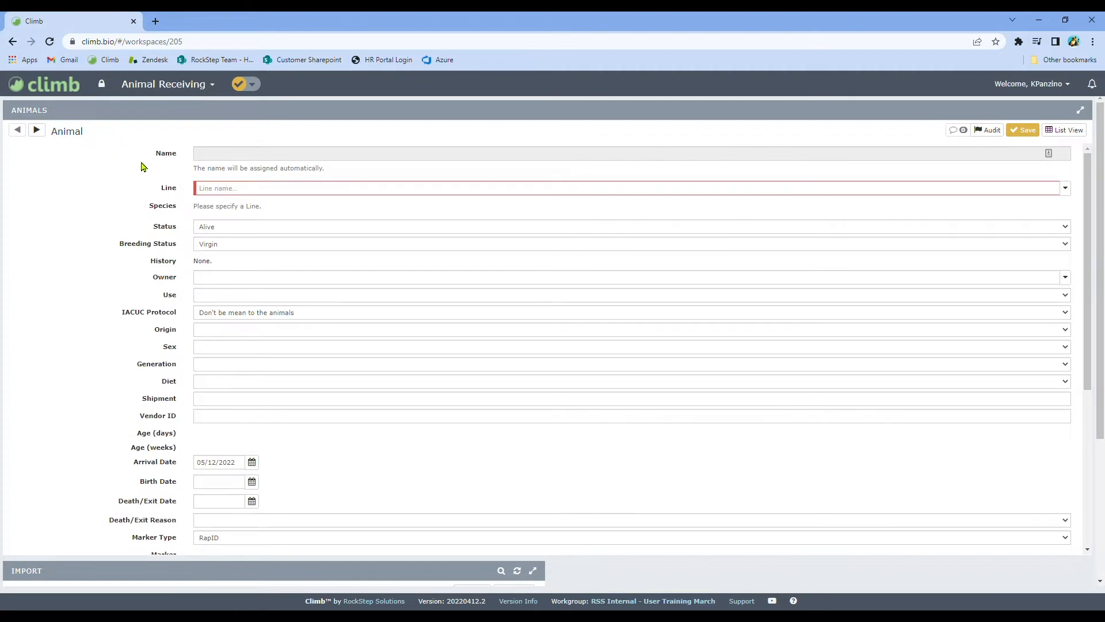
pyautogui.click(1073, 190)
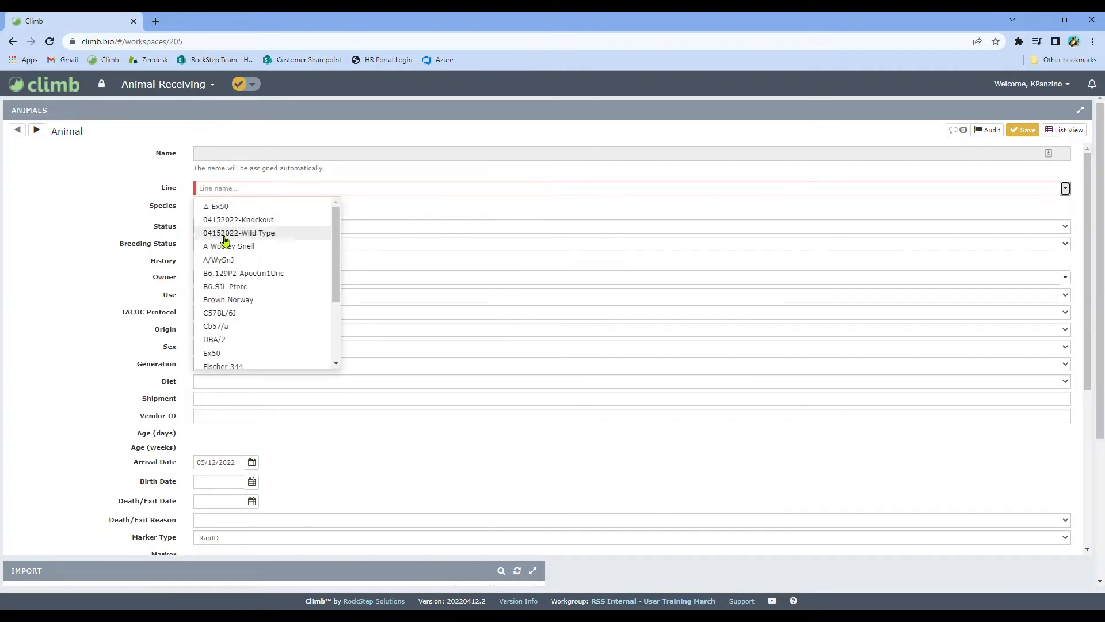
pyautogui.click(230, 314)
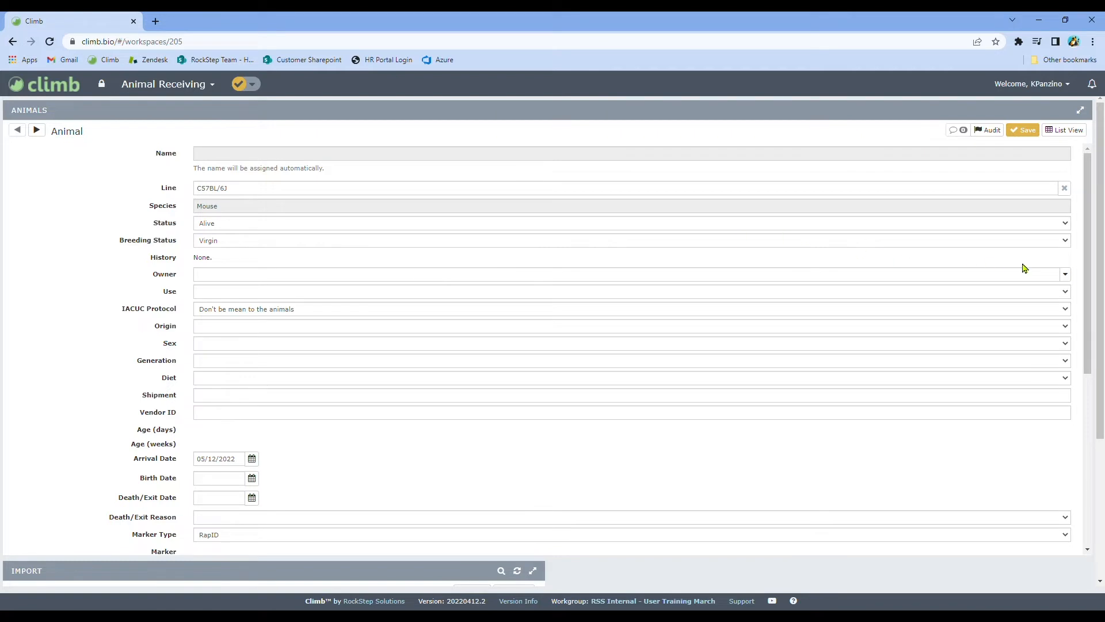
# - Assign an owner to the new animal and set its use to Sentinel and its sex to Male
pyautogui.click(1066, 274)
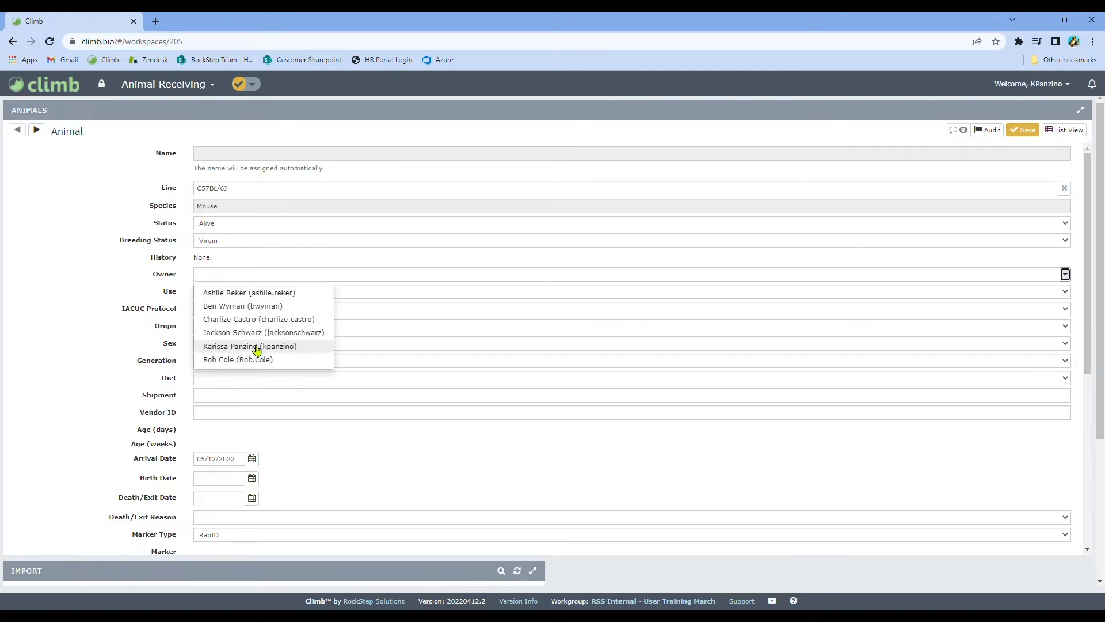
pyautogui.click(215, 347)
pyautogui.click(1046, 296)
pyautogui.click(1031, 324)
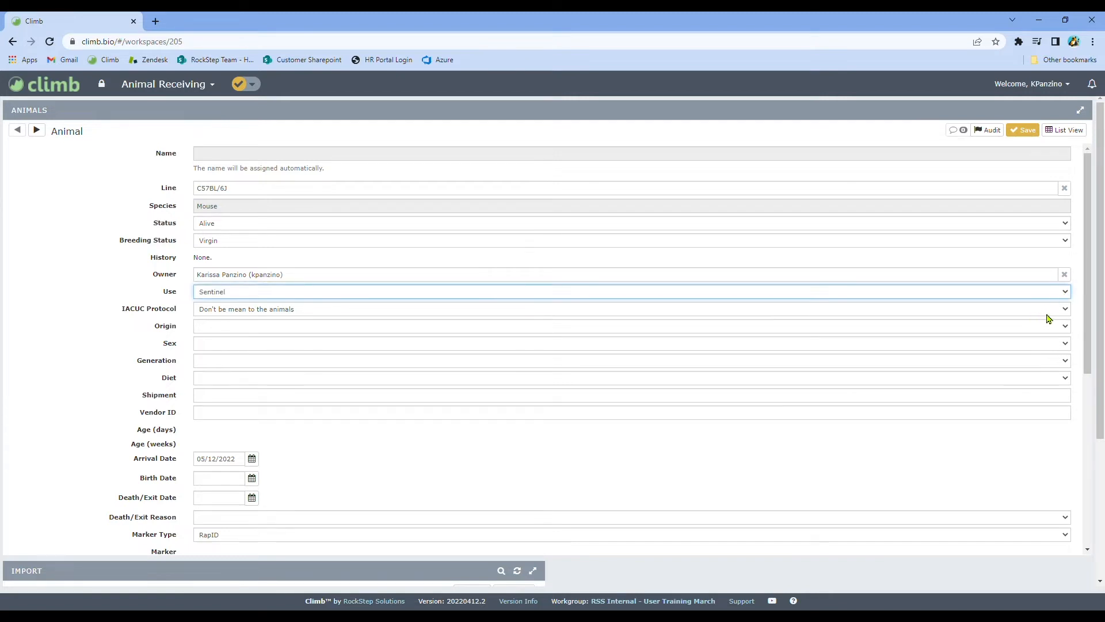
pyautogui.click(1065, 345)
pyautogui.click(914, 384)
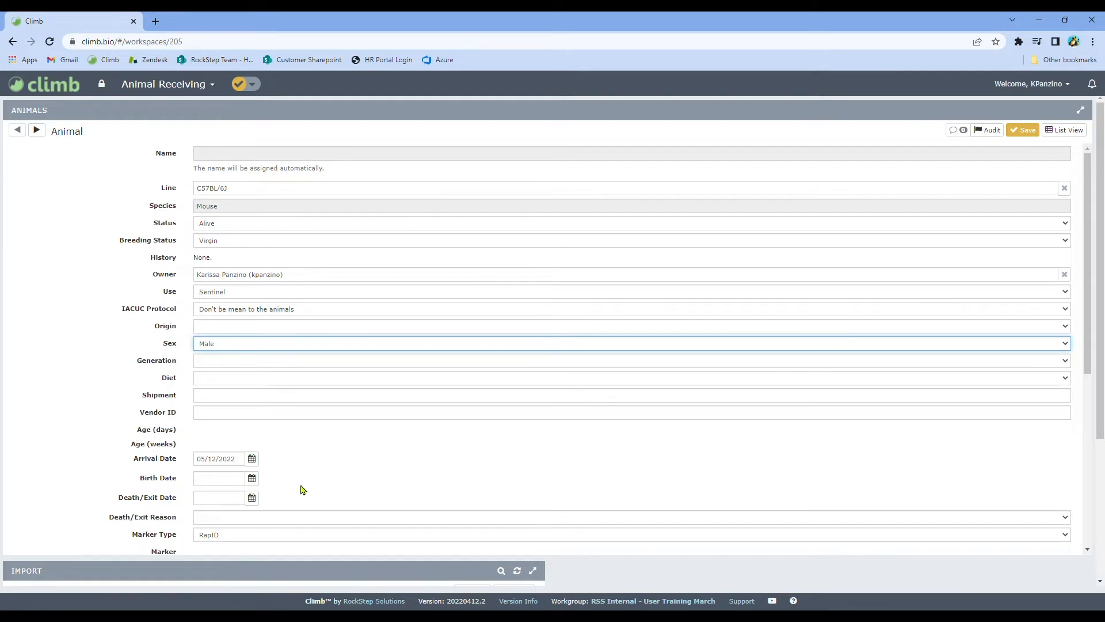
# - Set the animal's birth date to 04/01/2022 and expand the file upload area of the record
pyautogui.scroll(-3, 302, 491)
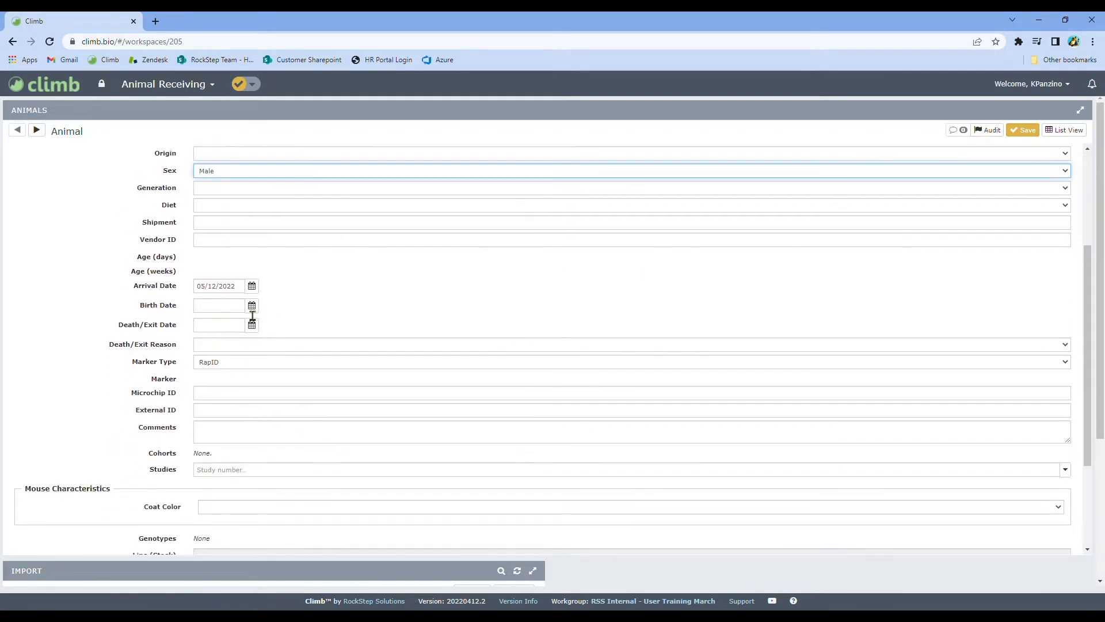
pyautogui.click(252, 306)
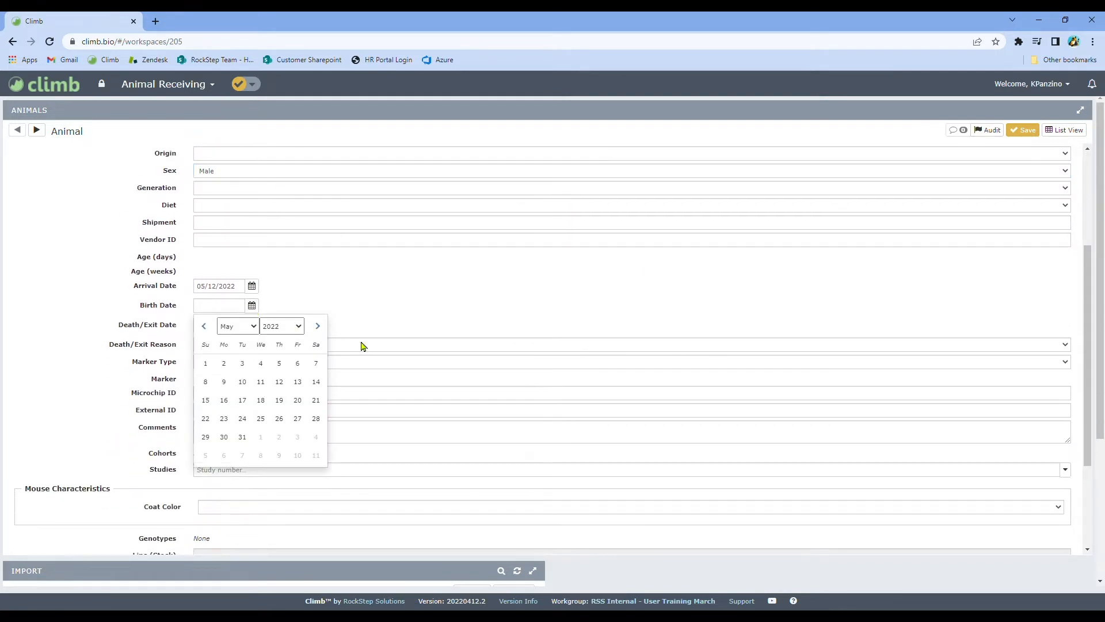
pyautogui.click(205, 326)
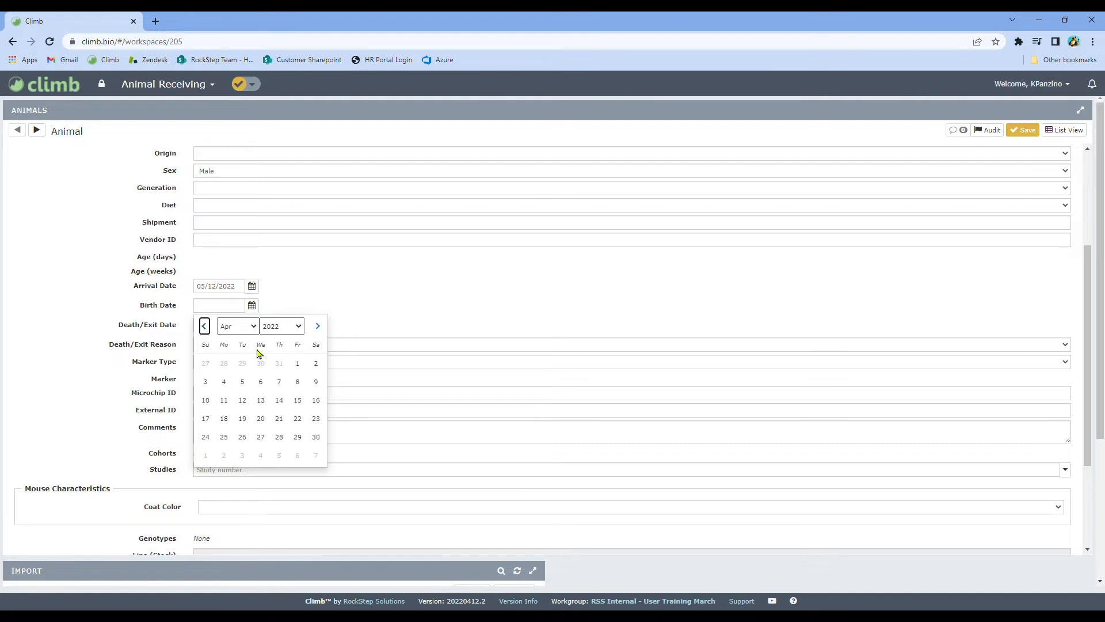
pyautogui.click(301, 365)
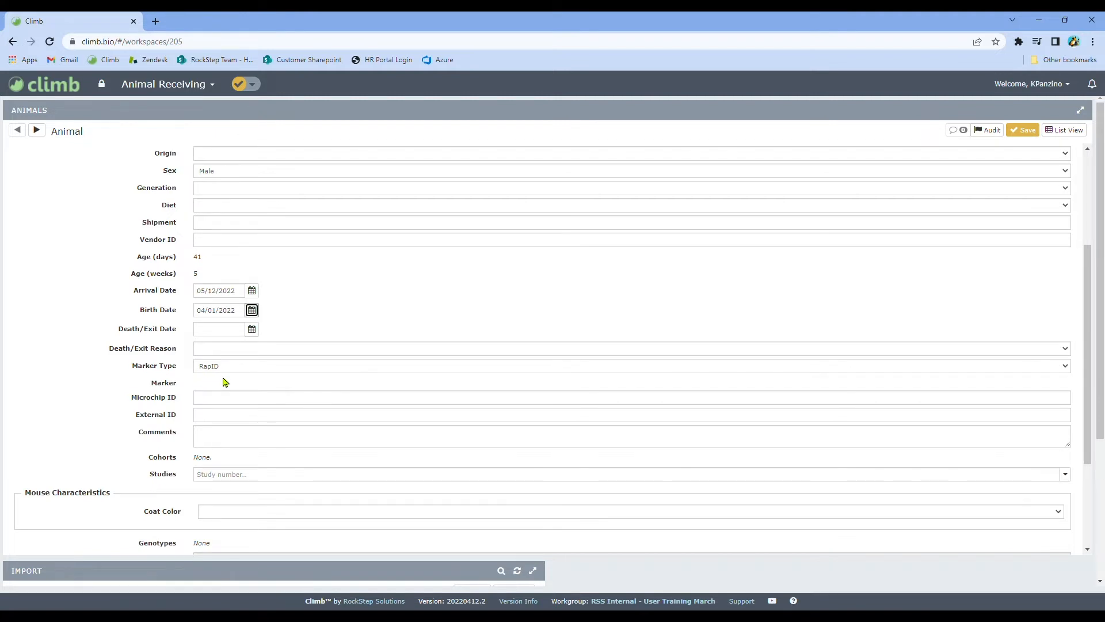
pyautogui.scroll(-5, 224, 382)
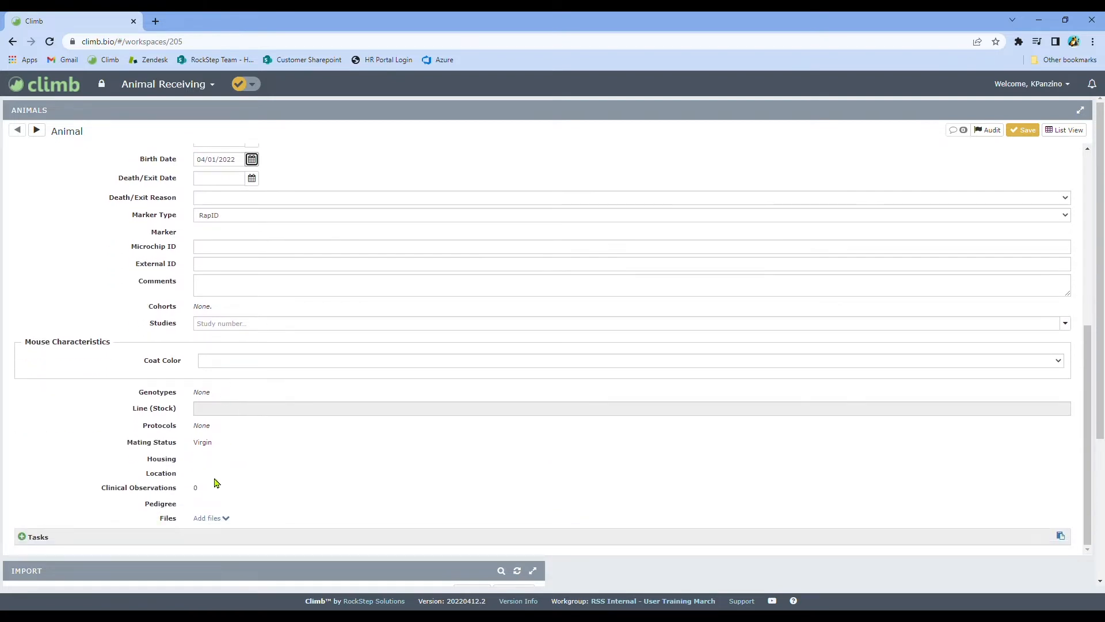
pyautogui.click(211, 519)
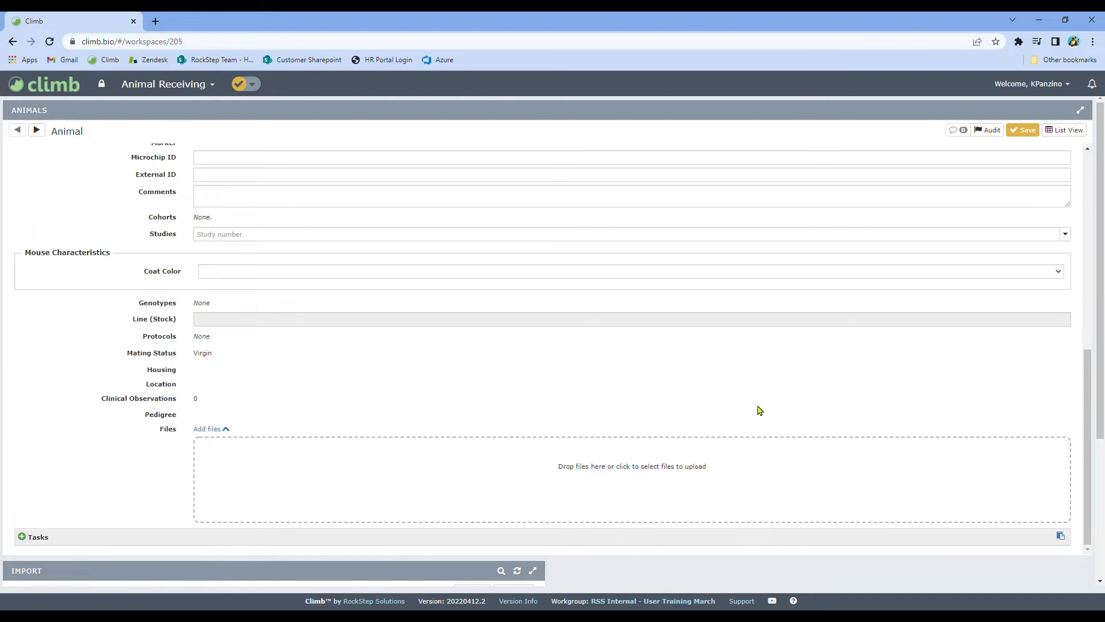
# - Save the new animal record and return to the list of animals
pyautogui.moveTo(1093, 412); pyautogui.dragTo(1093, 215)
pyautogui.click(1028, 131)
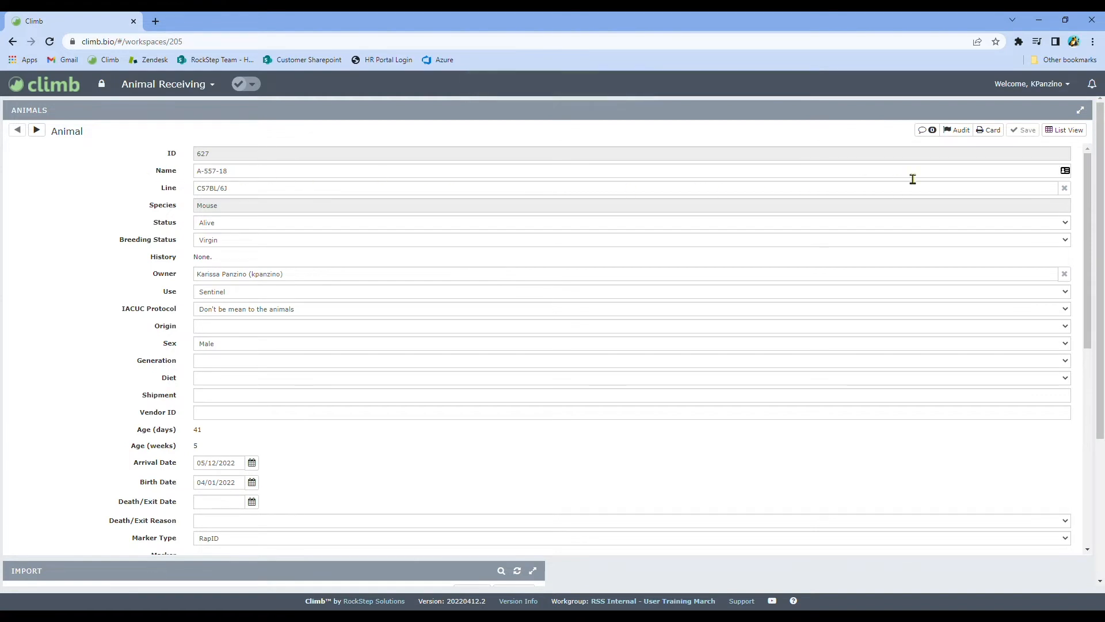
pyautogui.click(1065, 130)
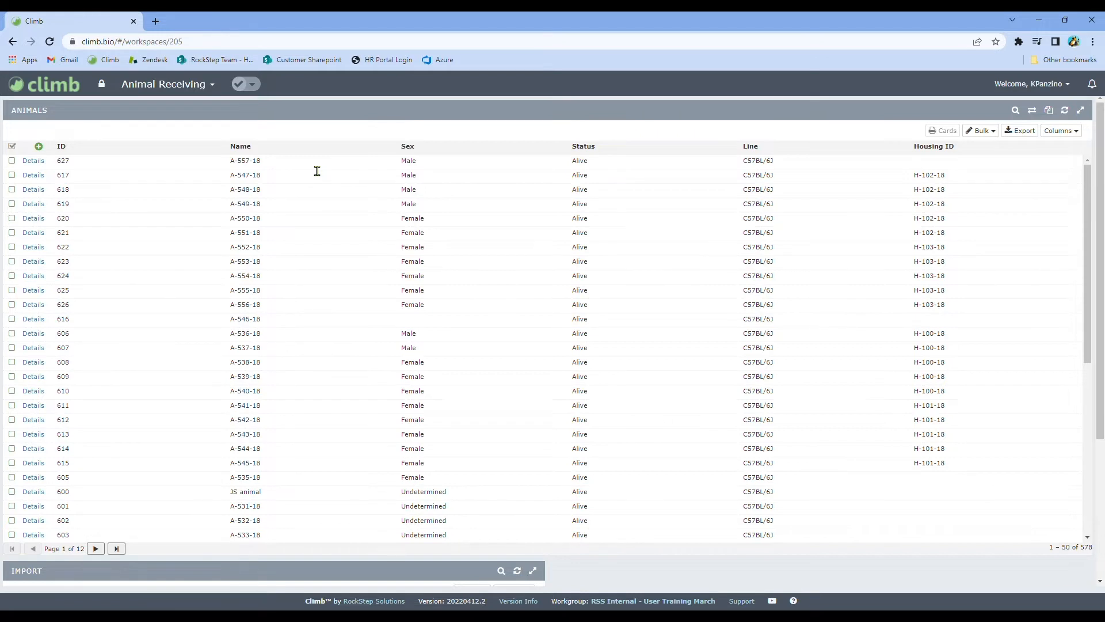
# - Start a bulk add of animals and set the number of new animals to 10
pyautogui.click(986, 142)
pyautogui.click(992, 151)
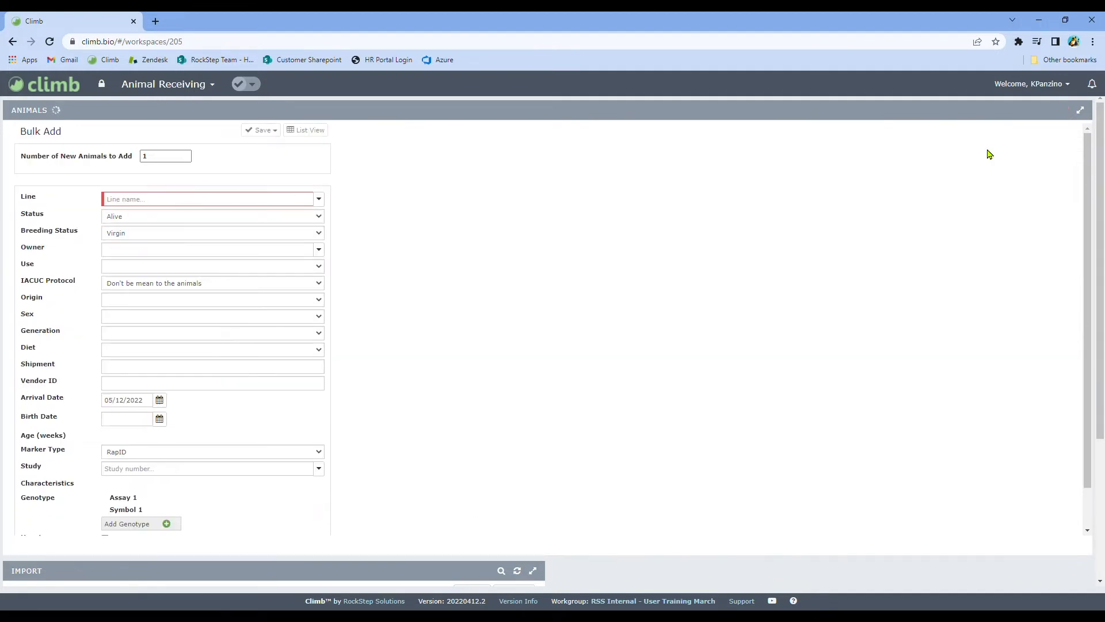
pyautogui.doubleClick(162, 161)
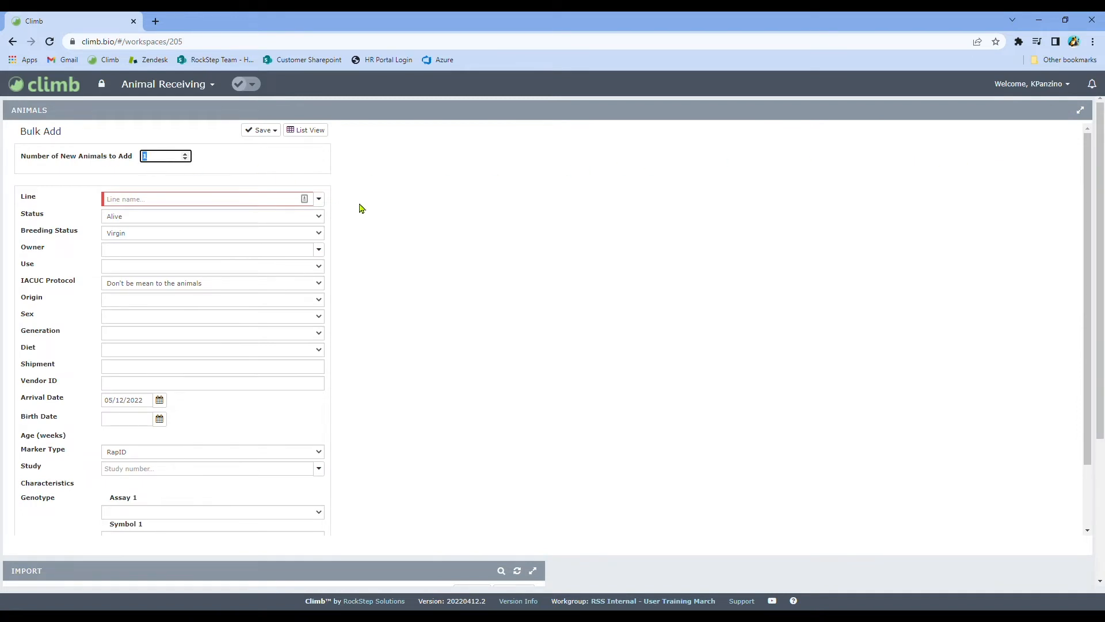
pyautogui.write('600')
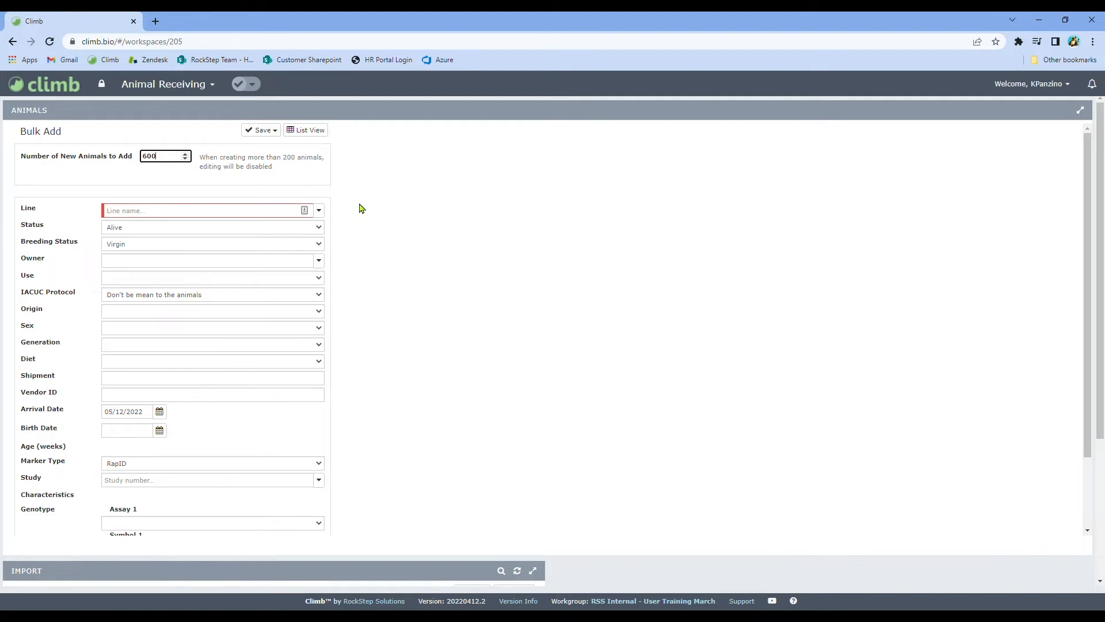
pyautogui.press('BackSpace')
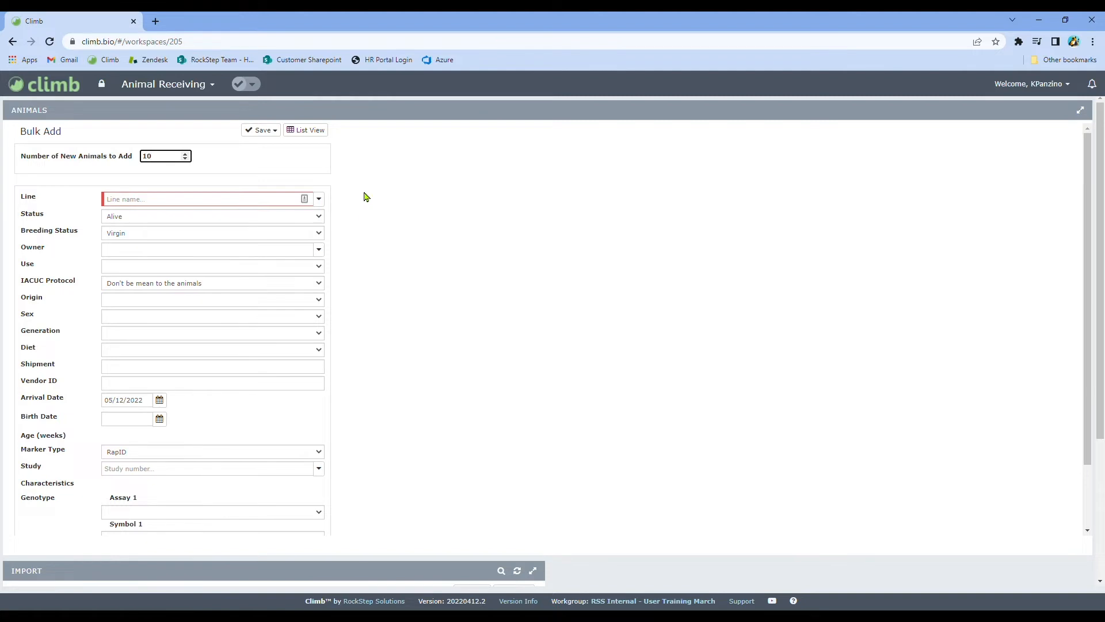
# - Set the line of the bulk-added animals to C57BL/6J and their sex to Female
pyautogui.click(319, 200)
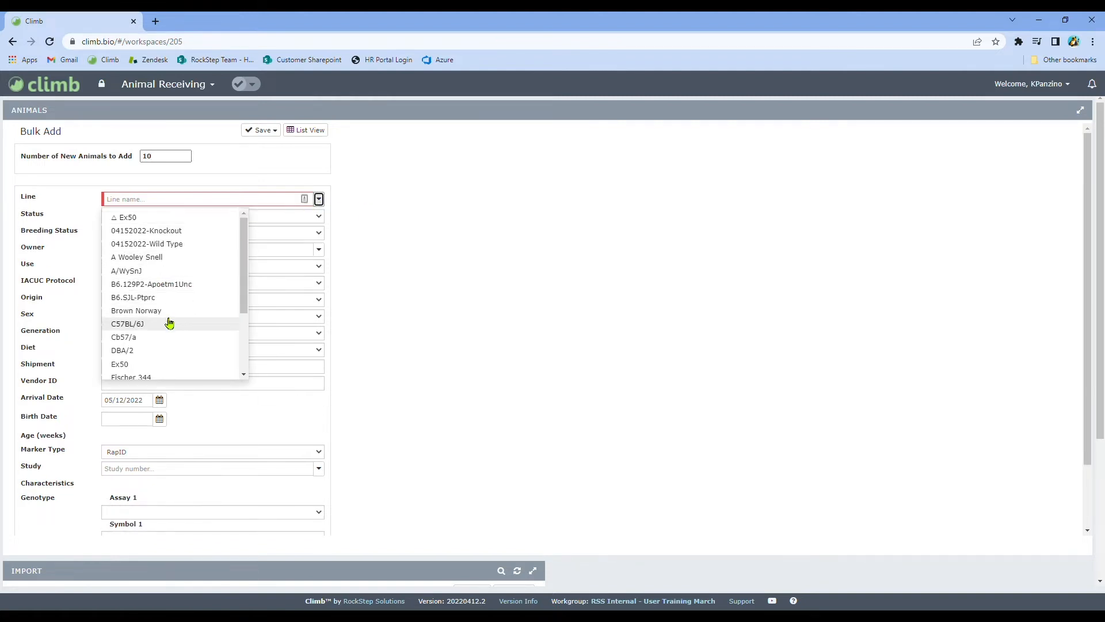
pyautogui.click(150, 326)
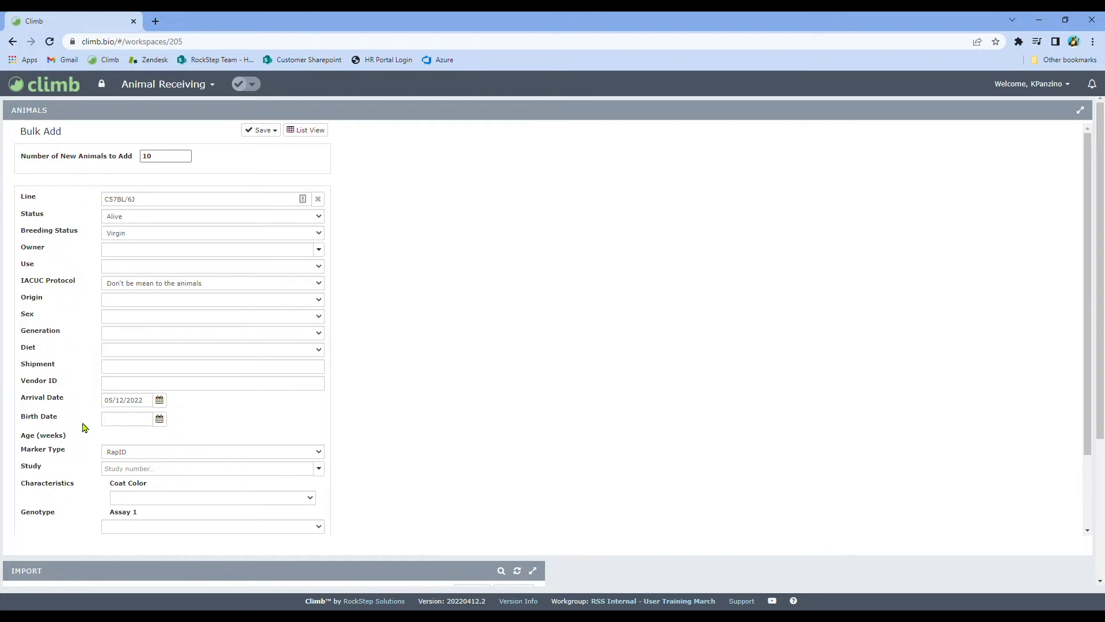
pyautogui.click(108, 319)
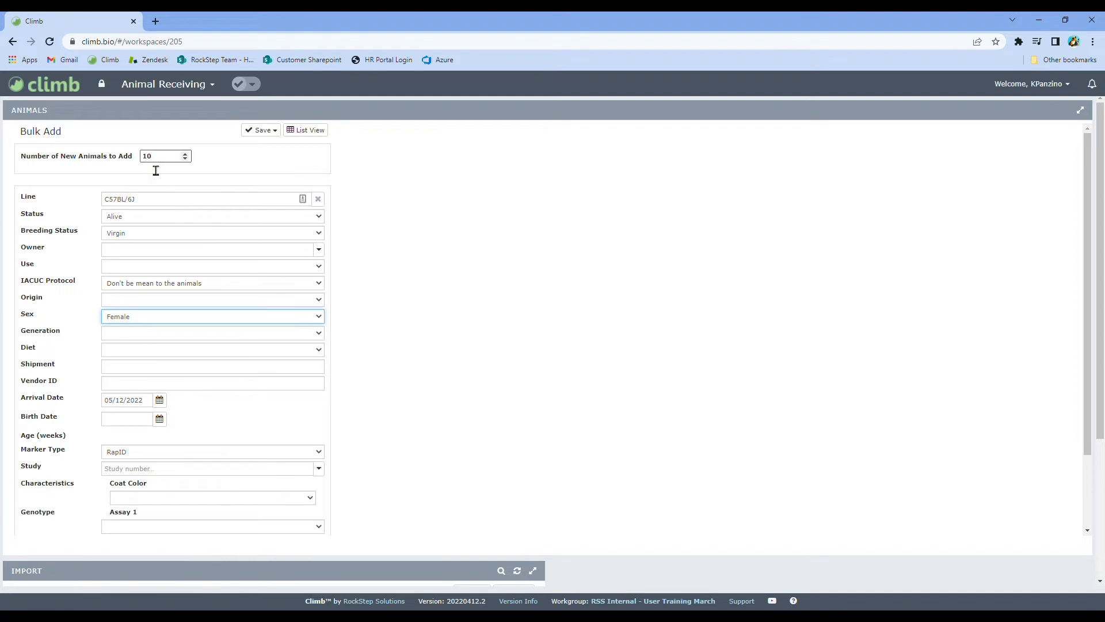
# - Set the birth date of the bulk-added animals to 04/01/2022
pyautogui.click(160, 419)
pyautogui.click(112, 439)
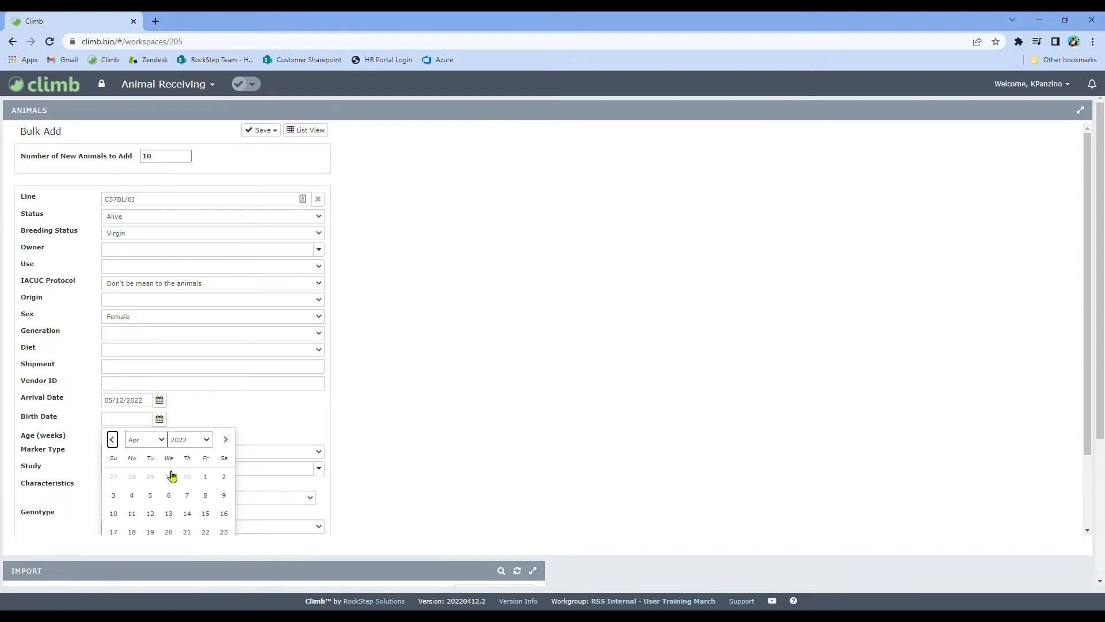
pyautogui.click(207, 478)
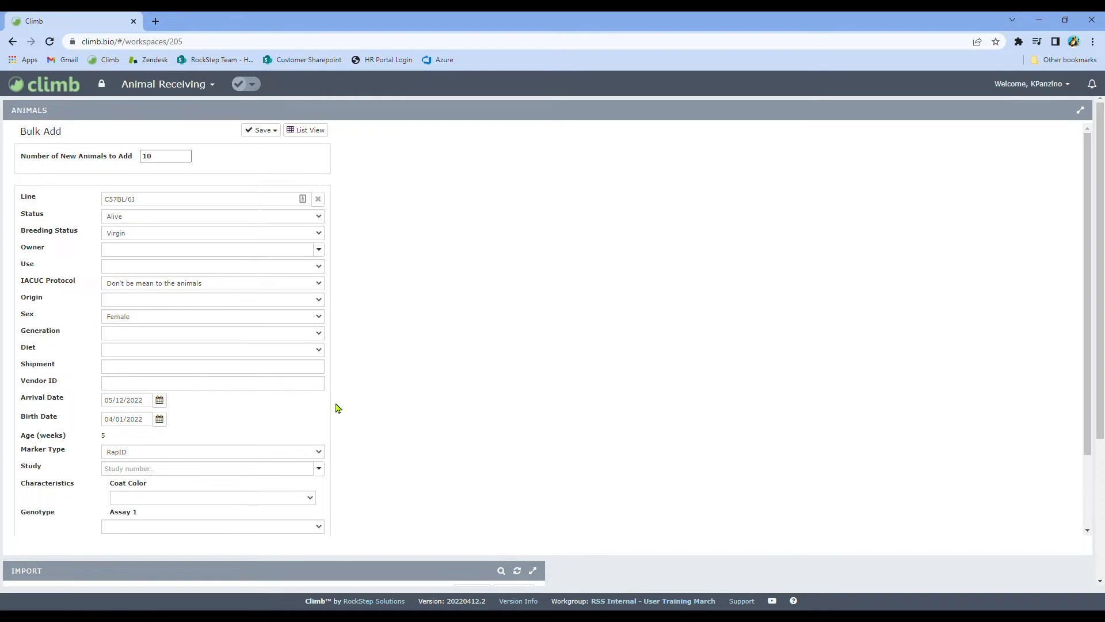
# - Enable the creation of new housing units for the bulk-added animals
pyautogui.scroll(-2, 338, 408)
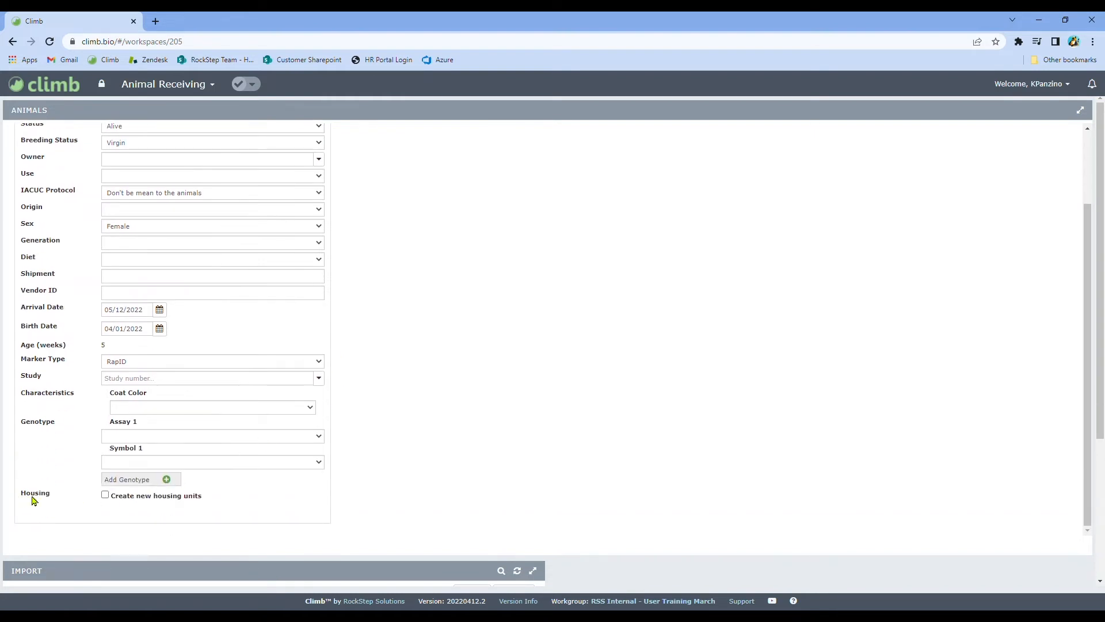
pyautogui.click(105, 495)
pyautogui.scroll(-2, 60, 477)
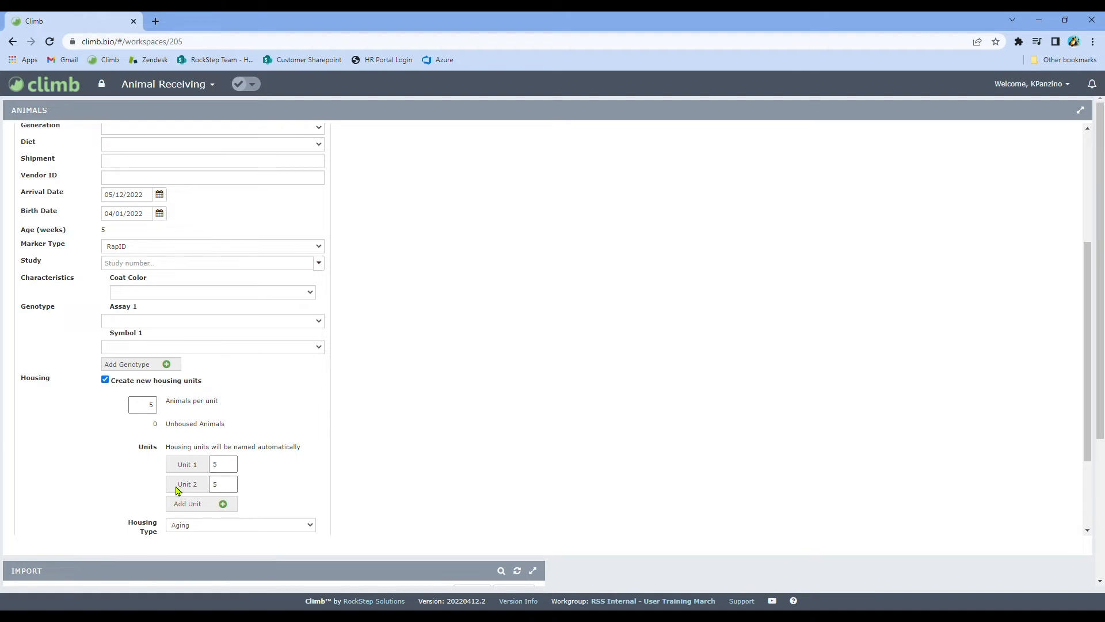
# - Try 4 animals per housing unit with a third unit for the unhoused animals, and restore 5 animals per unit
pyautogui.click(137, 408)
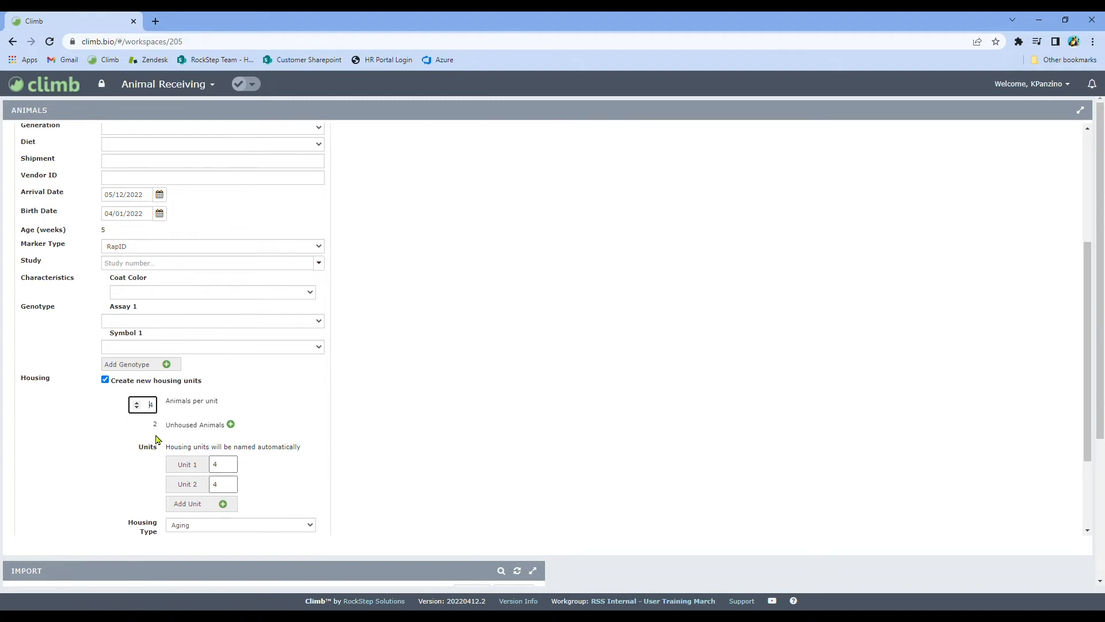
pyautogui.click(233, 425)
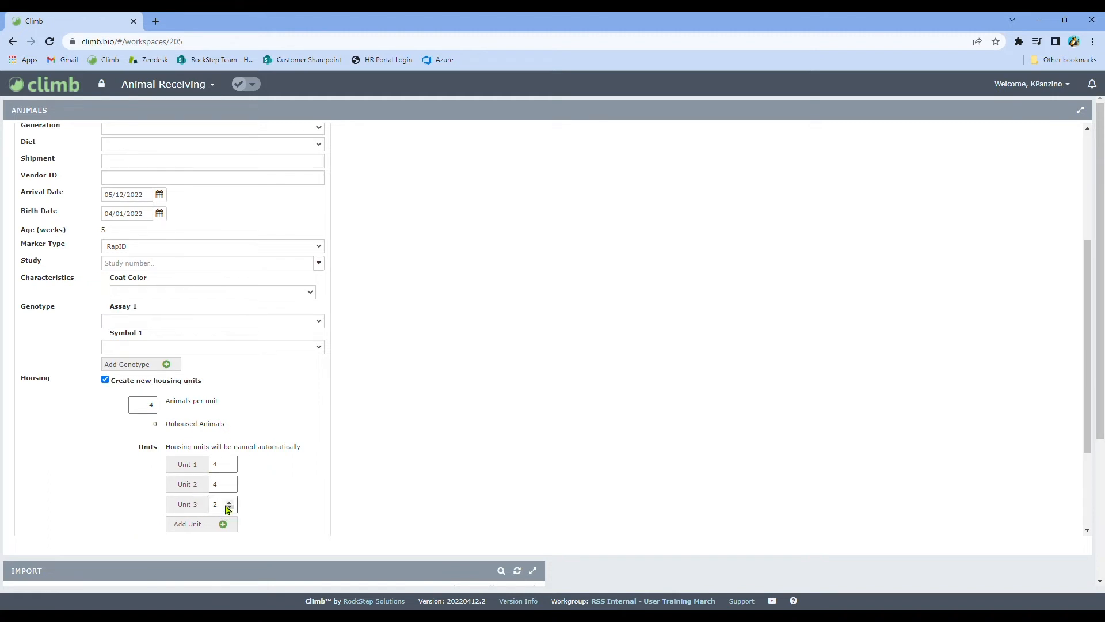
pyautogui.click(138, 404)
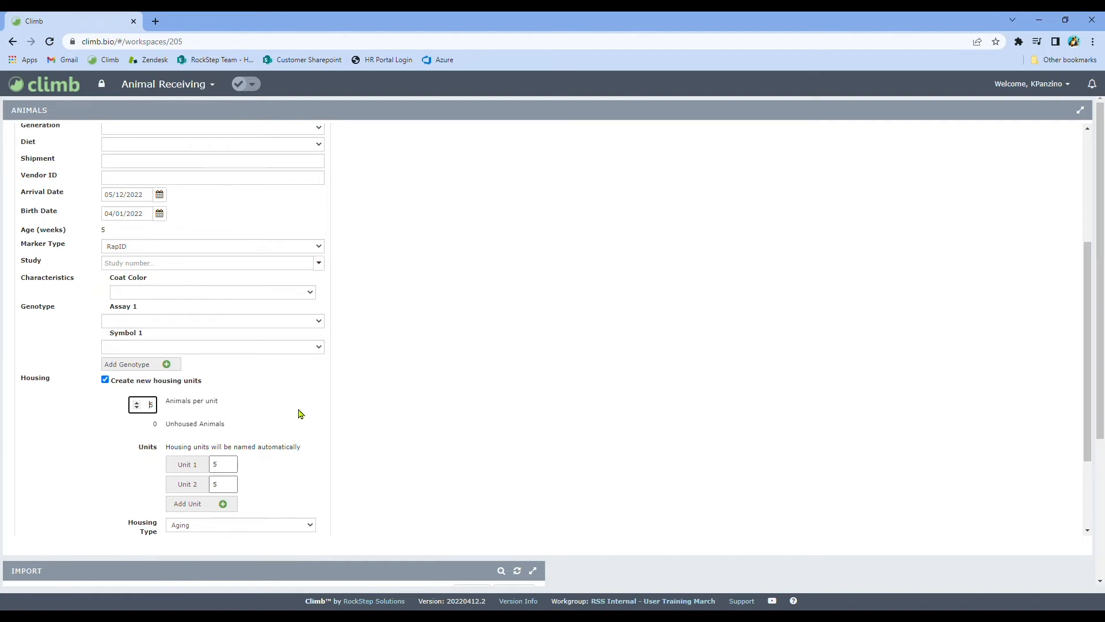
# - Open the new animals in an editable table with the Edit and Save Records option and look across its columns
pyautogui.scroll(4, 319, 441)
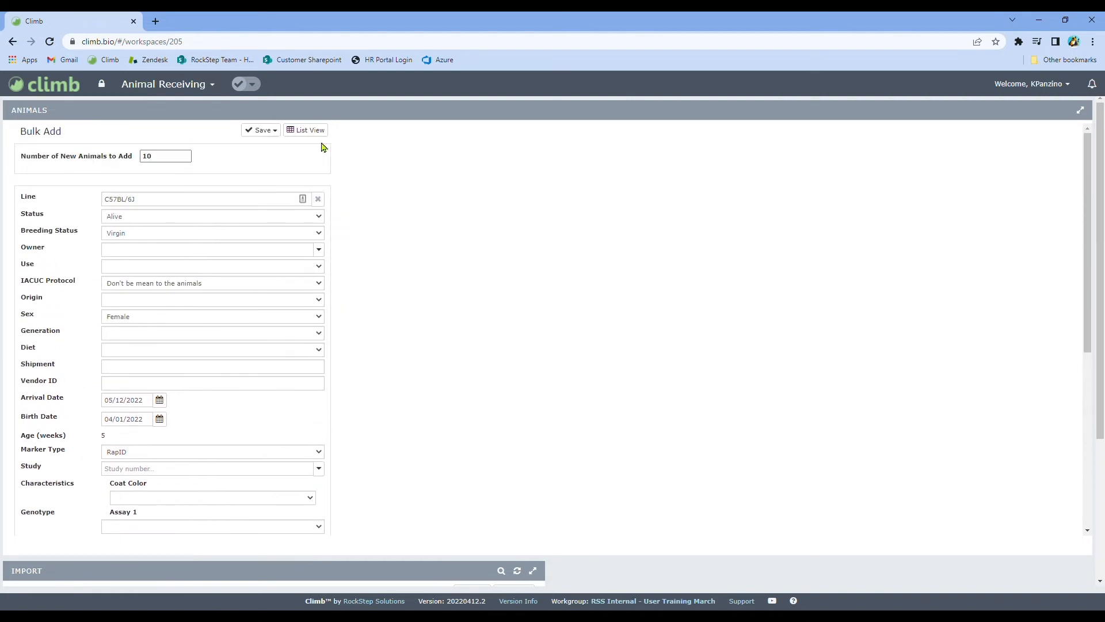
pyautogui.click(260, 134)
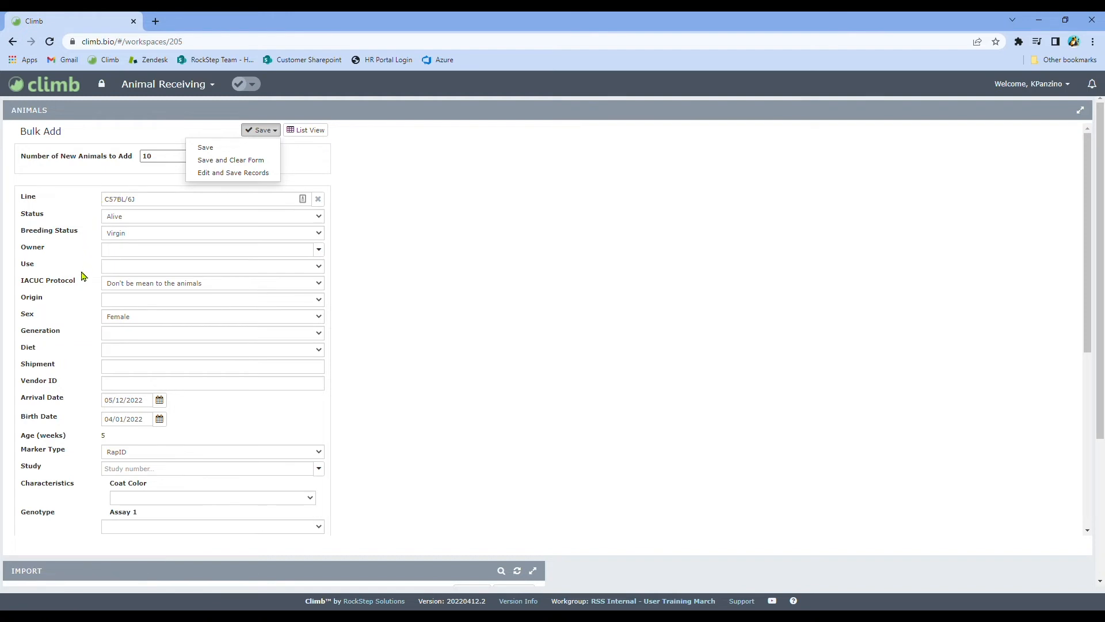
pyautogui.click(238, 174)
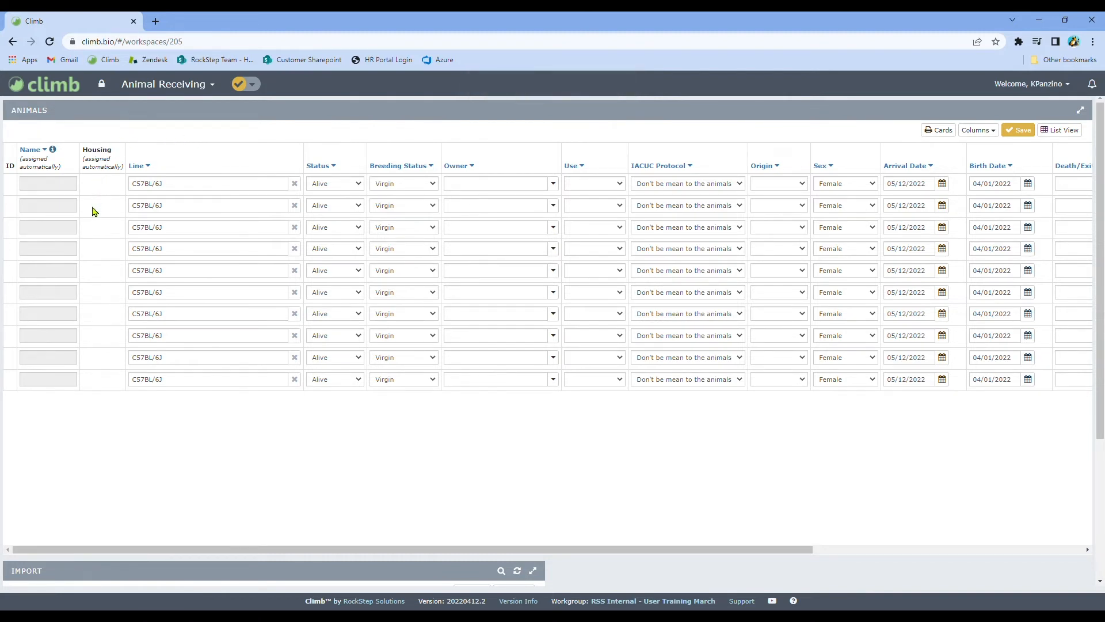
pyautogui.moveTo(227, 549); pyautogui.dragTo(255, 551)
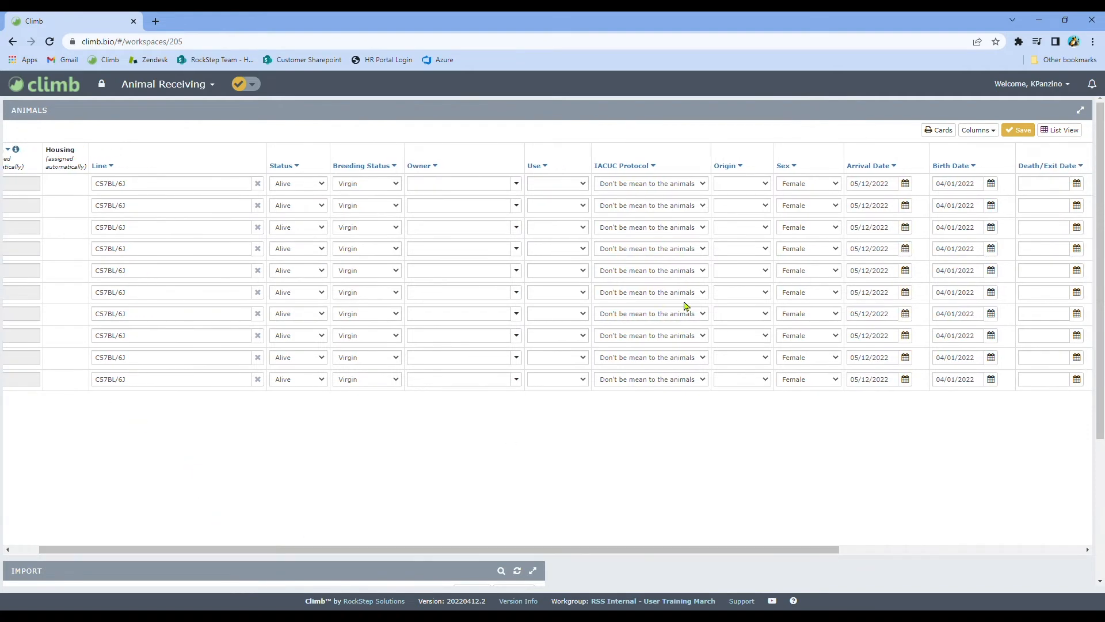
# - Set the sex of the first three new animals to Male
pyautogui.click(799, 183)
pyautogui.click(809, 206)
pyautogui.press('m')
pyautogui.click(813, 229)
pyautogui.press('m')
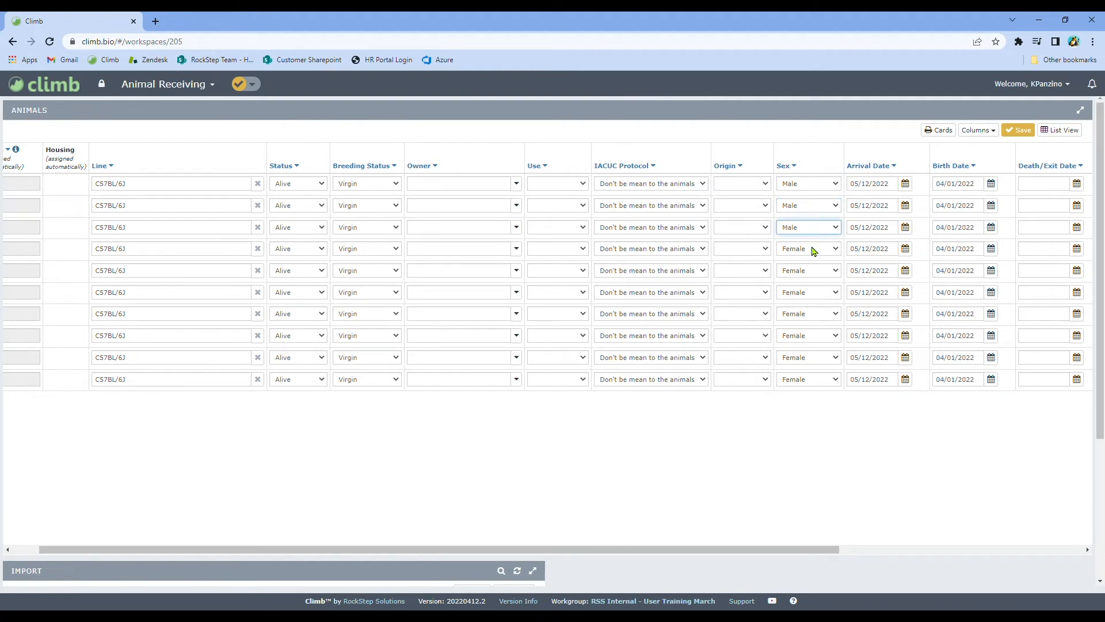
# - Assign the colony user as owner of all the new animals at once with the Owner column's bulk update
pyautogui.click(439, 172)
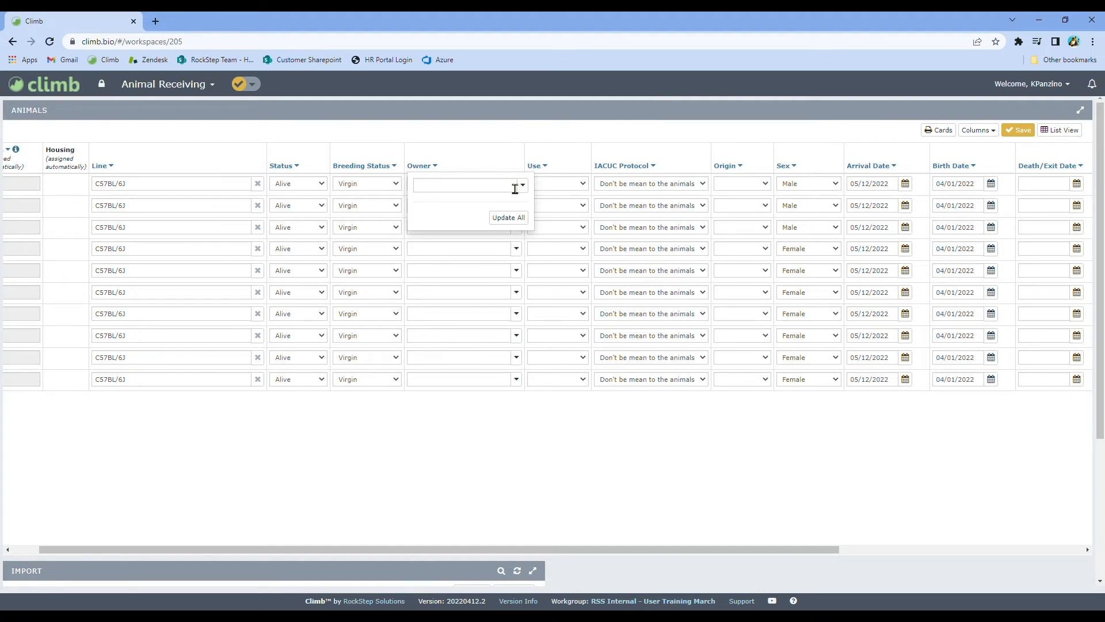
pyautogui.click(525, 188)
pyautogui.click(468, 257)
pyautogui.click(508, 218)
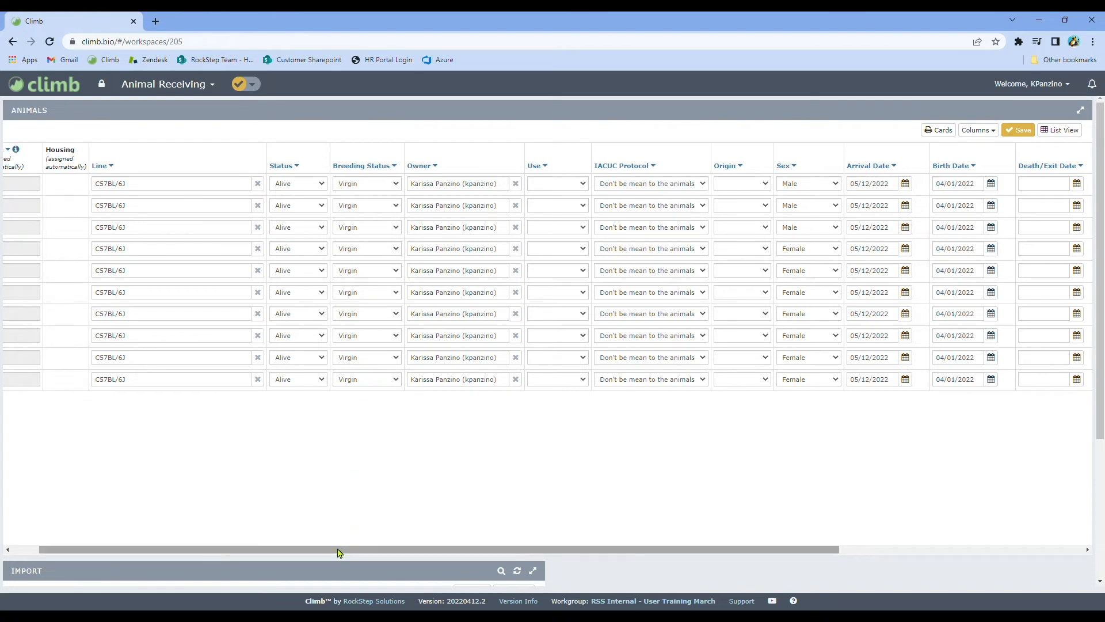
# - Save the bulk-added animals and return to the animals list view
pyautogui.moveTo(339, 553); pyautogui.dragTo(249, 548)
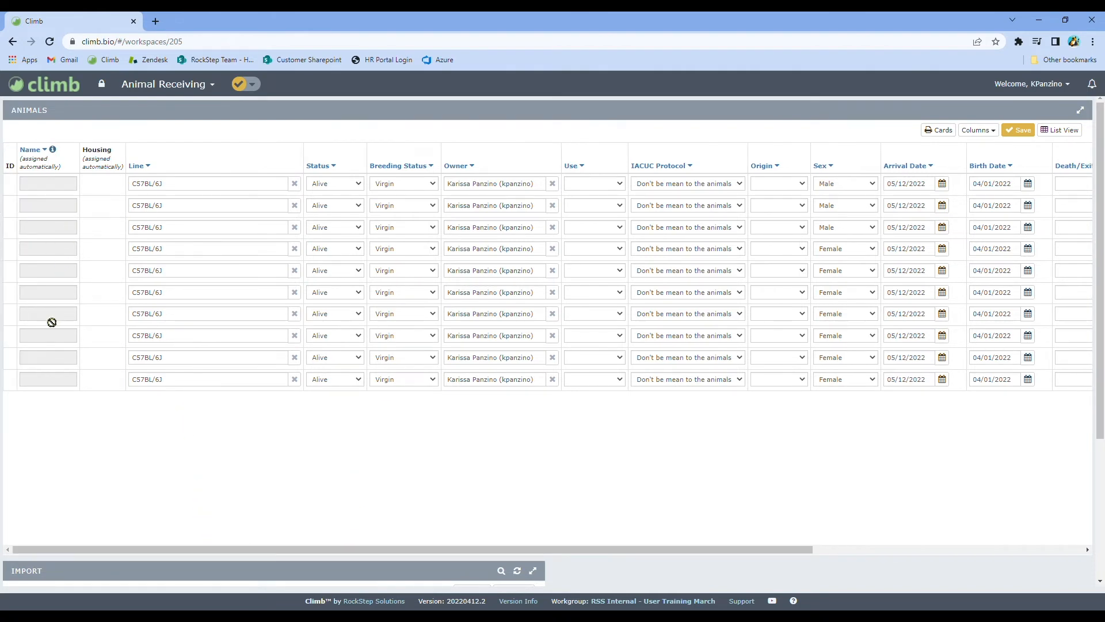
pyautogui.click(1019, 132)
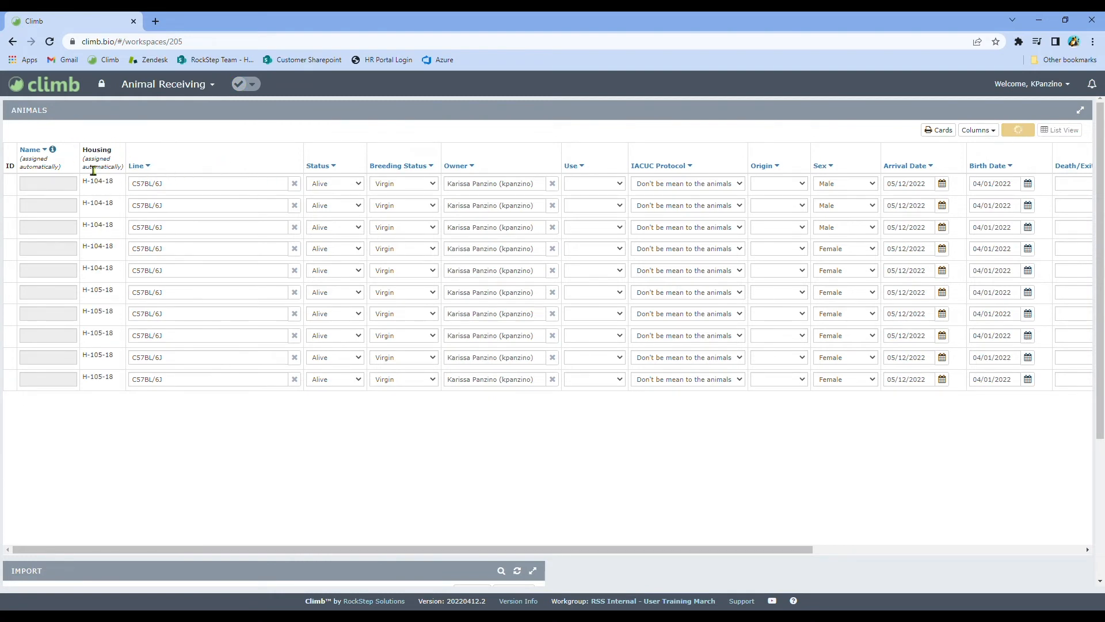
pyautogui.click(1058, 132)
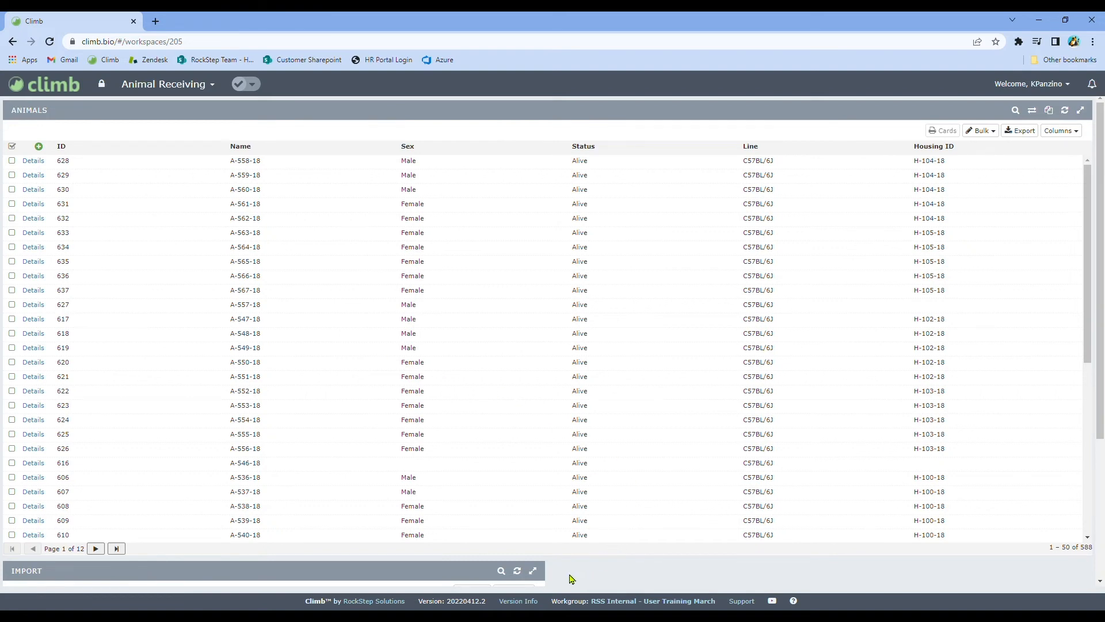
# - Start a data file import with file type Animal and file definition Animal, and review the columns of that definition
pyautogui.scroll(-4, 572, 579)
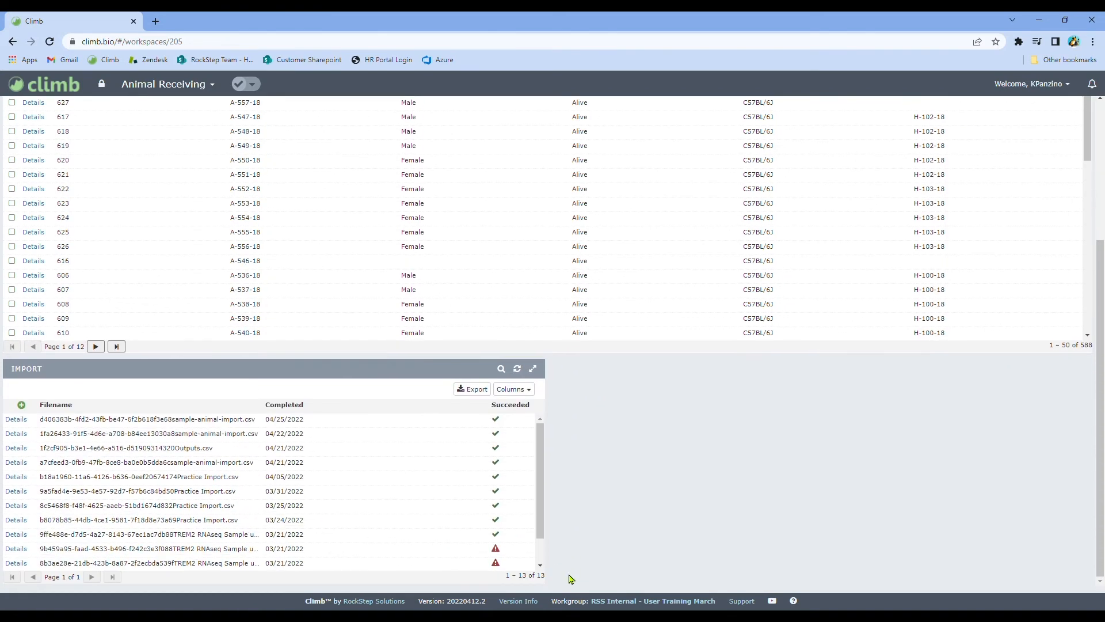
pyautogui.click(21, 406)
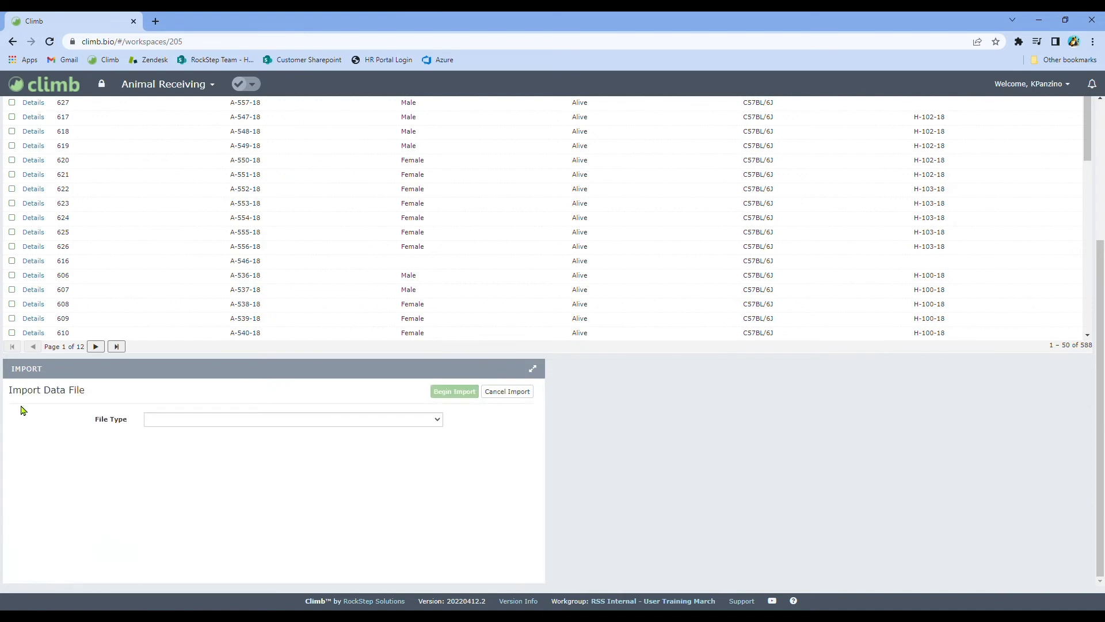
pyautogui.click(430, 419)
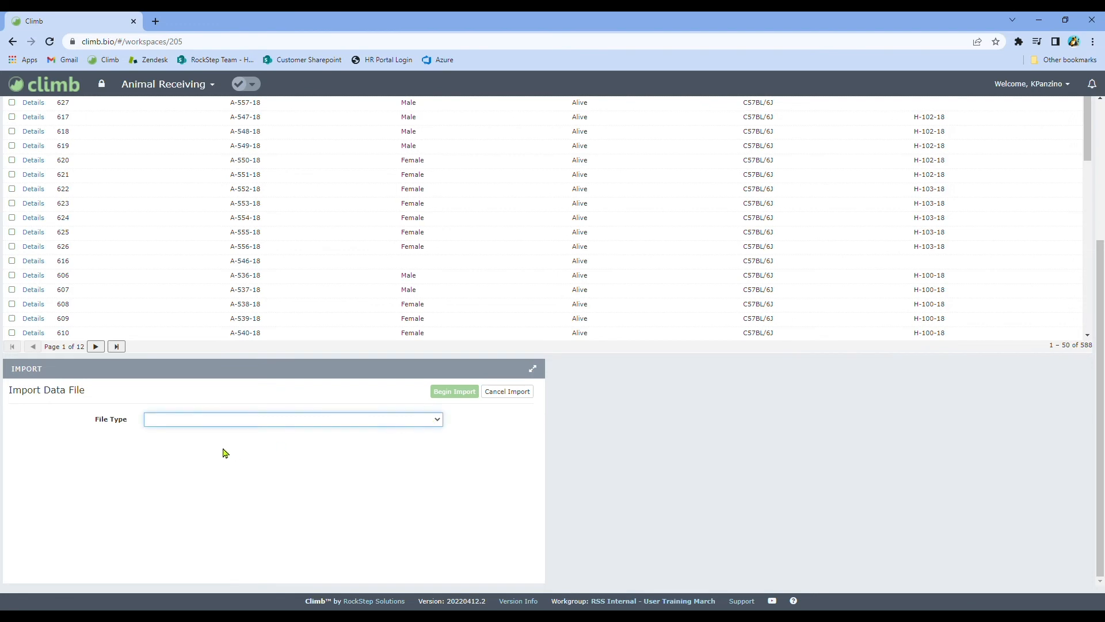
pyautogui.click(202, 439)
pyautogui.click(245, 437)
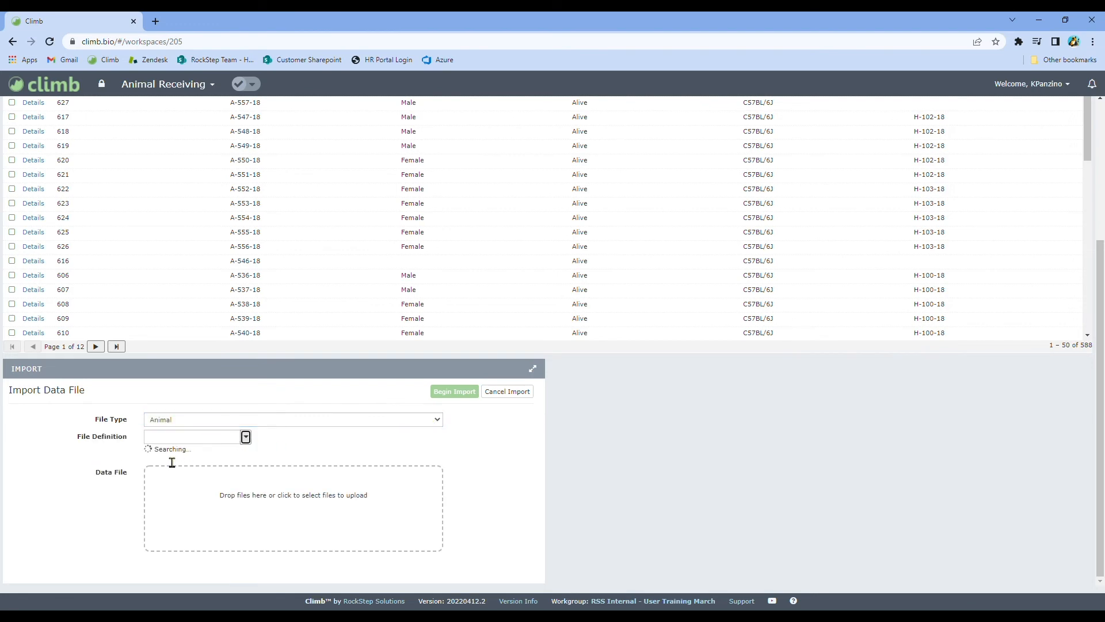
pyautogui.click(165, 458)
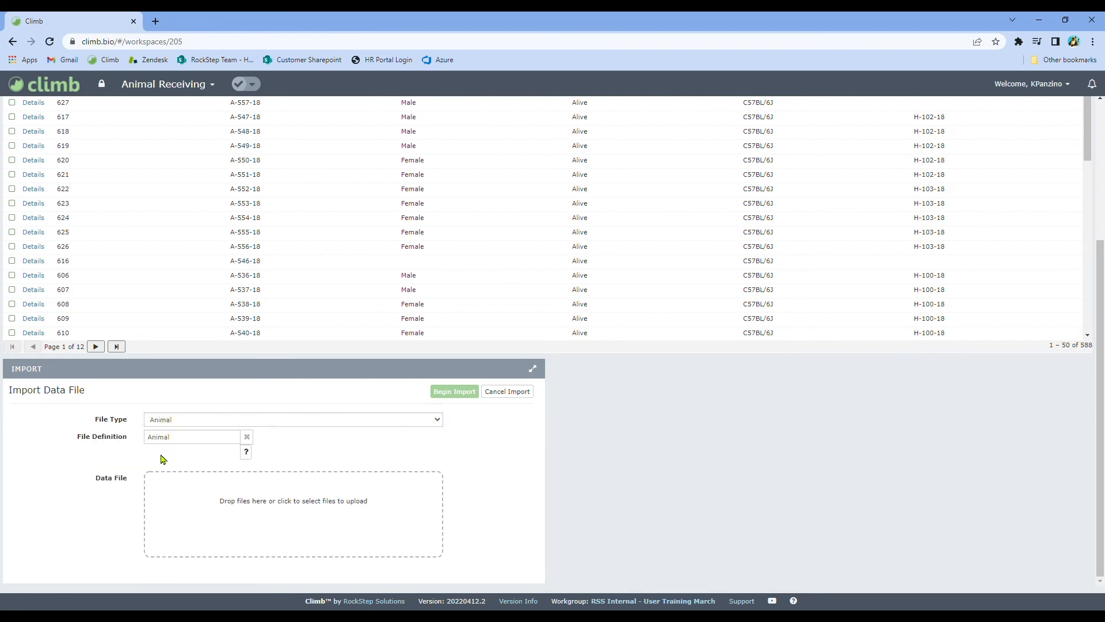
pyautogui.click(246, 452)
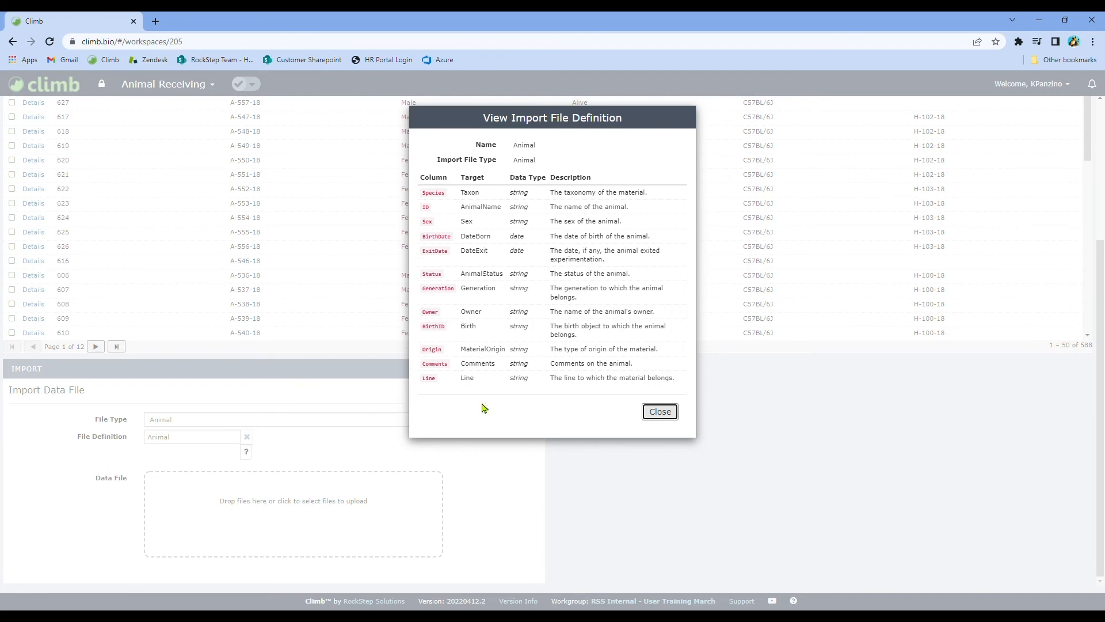
pyautogui.click(661, 411)
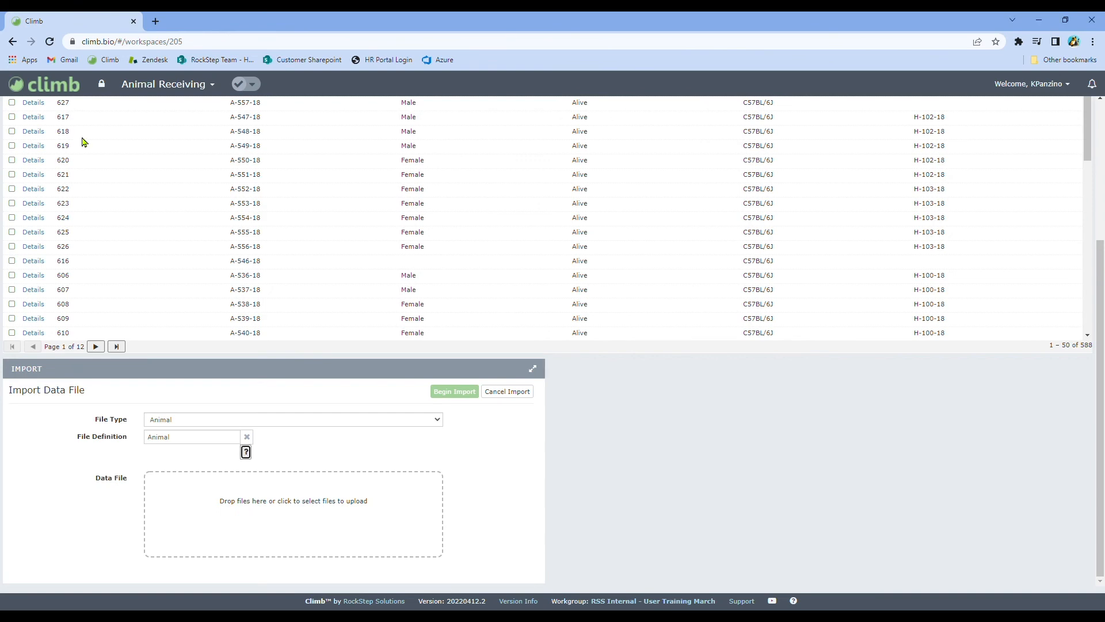
# - Import the data file Practice Import.csv, return to the import list, and refresh the animals list
pyautogui.moveTo(283, 535); pyautogui.dragTo(306, 535)
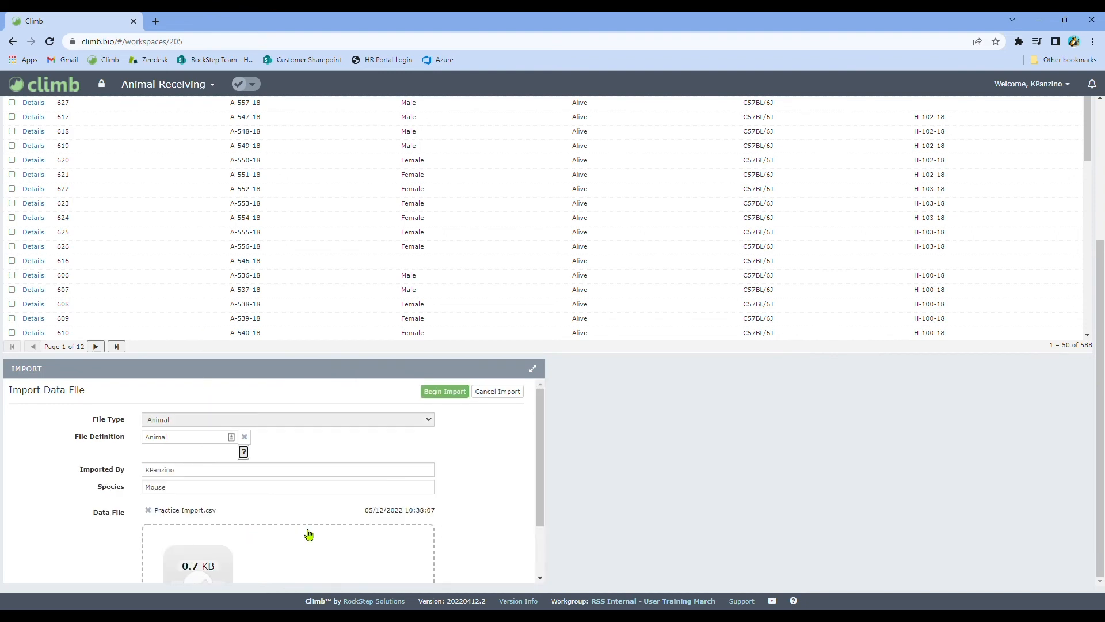
pyautogui.click(444, 391)
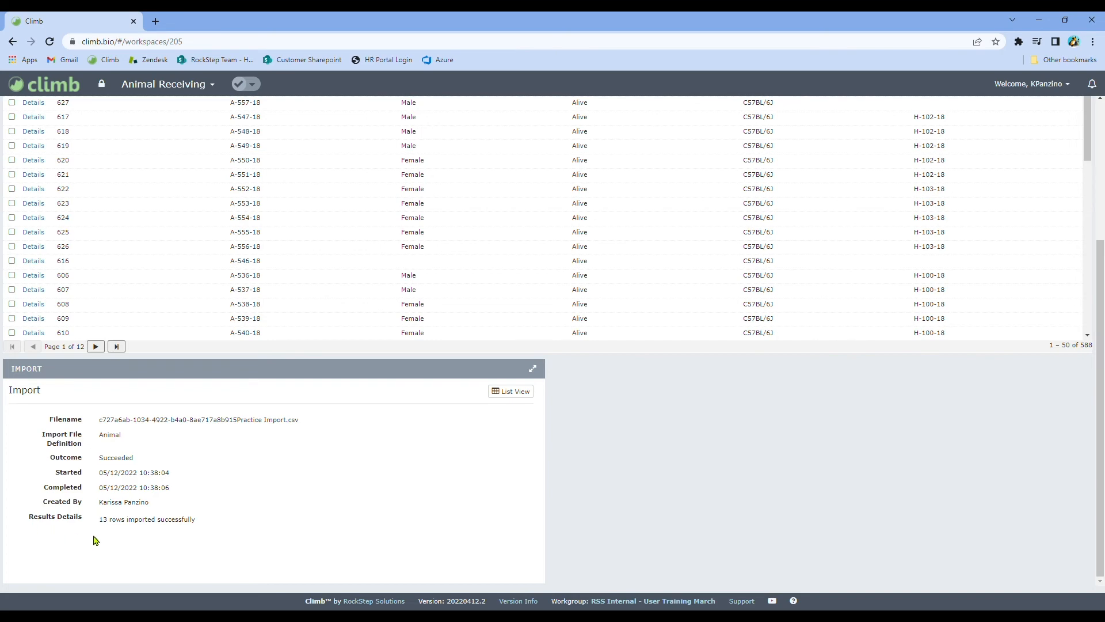
pyautogui.click(509, 392)
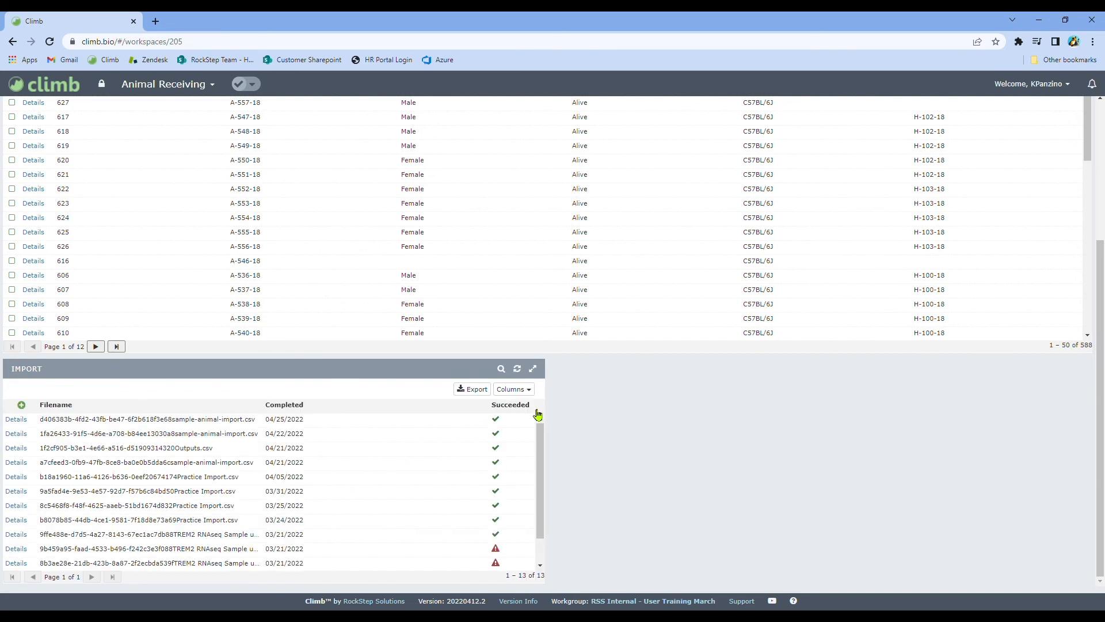
pyautogui.scroll(4, 593, 446)
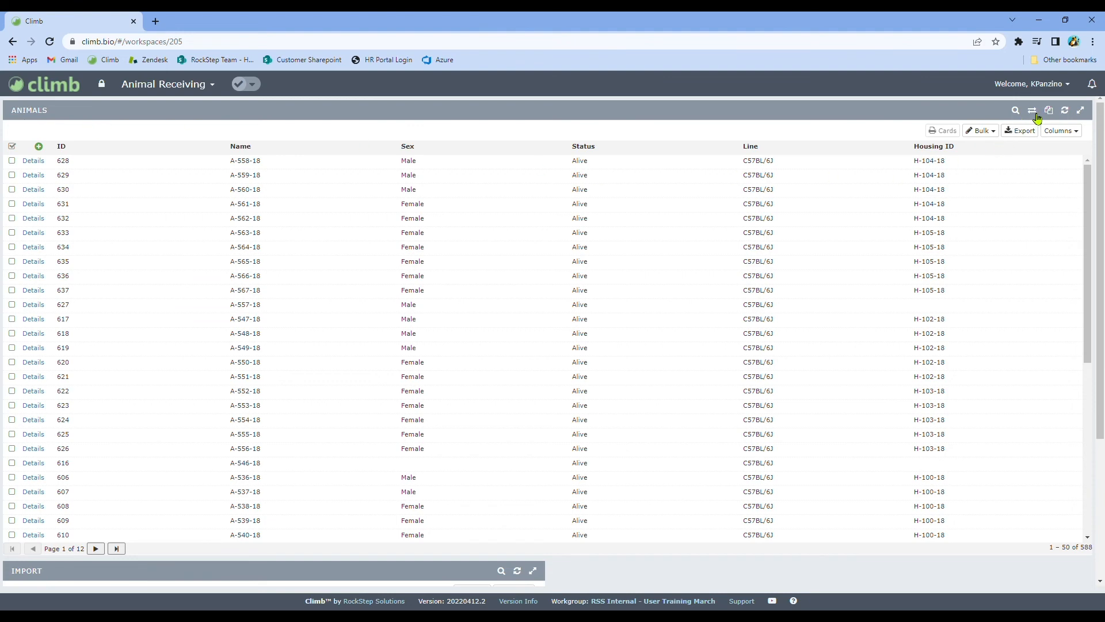
pyautogui.click(1065, 112)
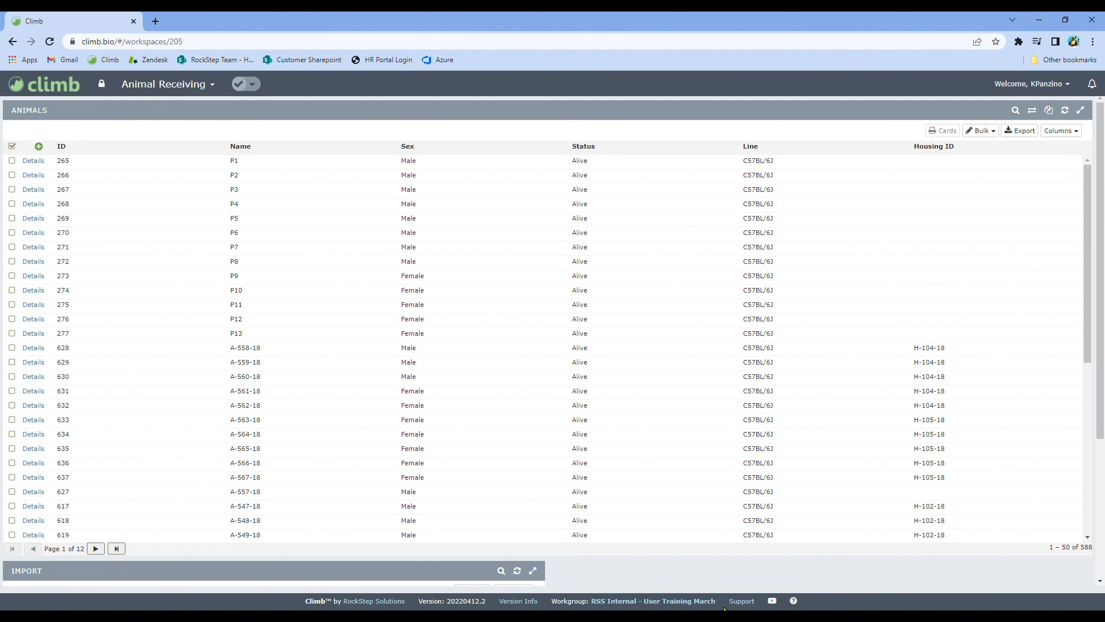
# - Open the Contact Support form
pyautogui.click(741, 602)
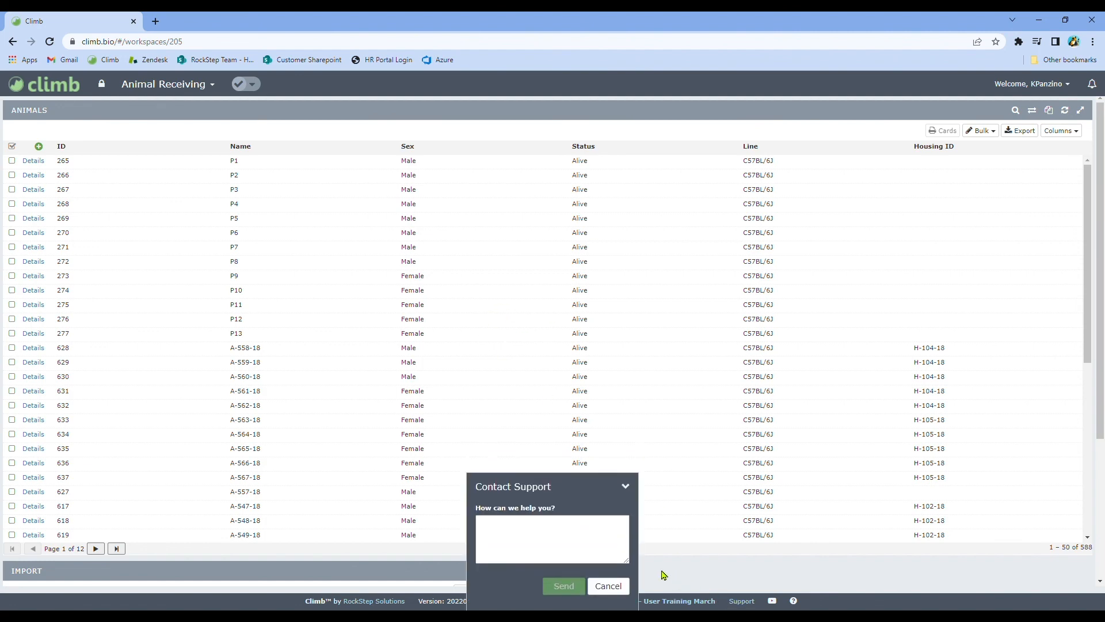